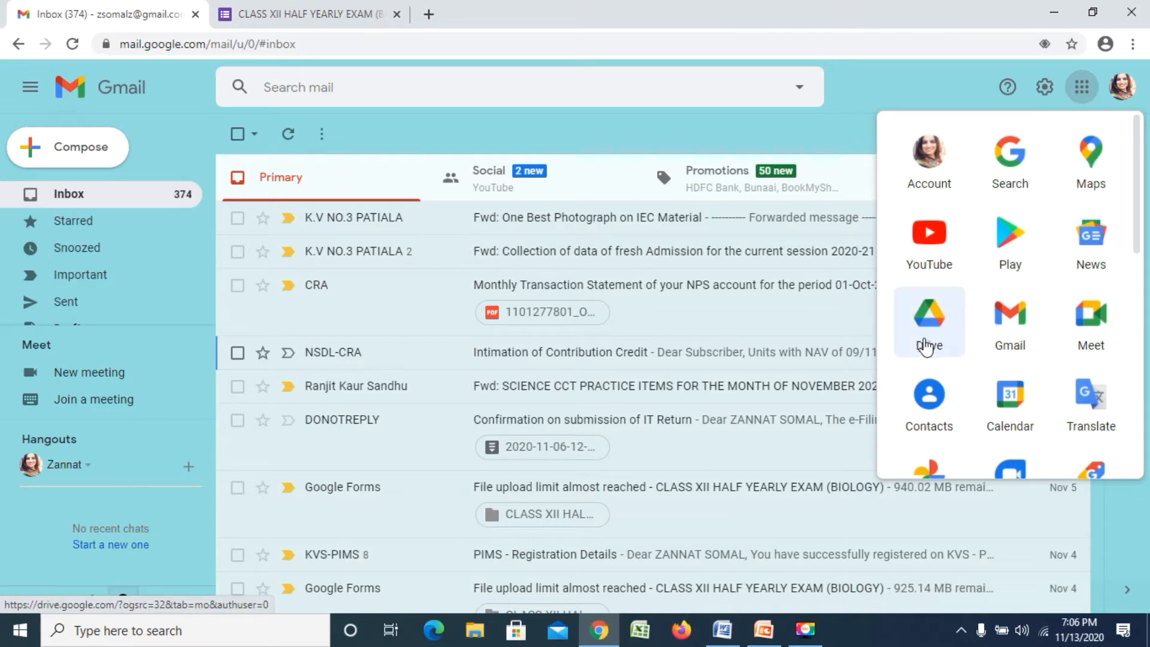
- Go to Google Drive and create a new blank Google Form in My Drive
click(915, 321)
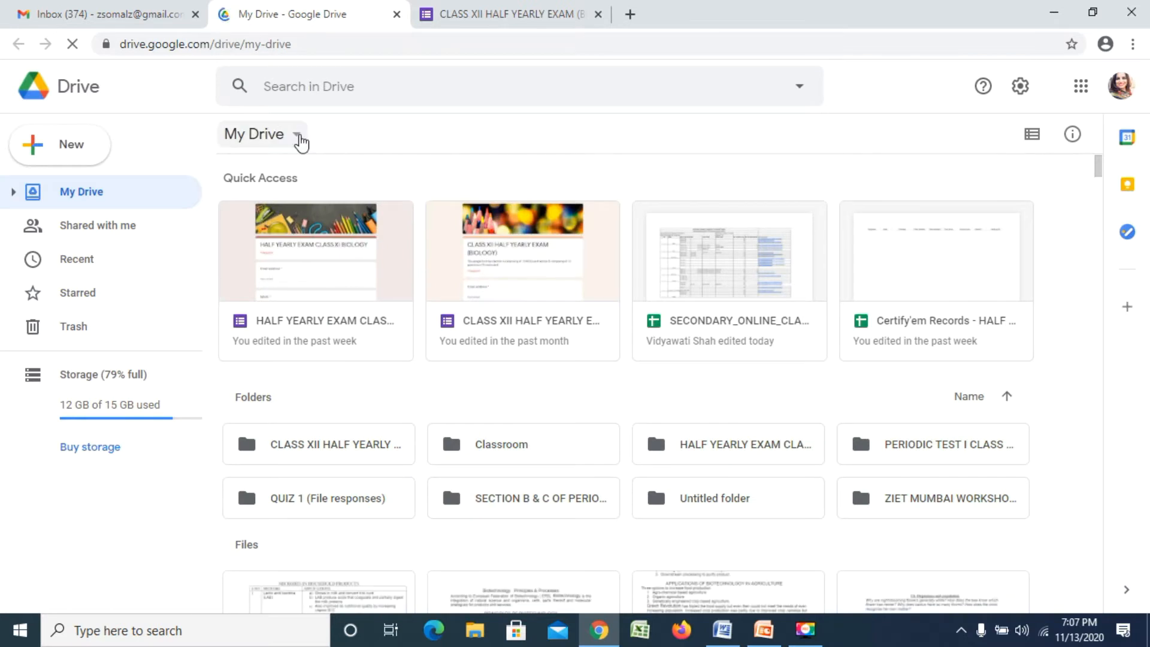
click(299, 136)
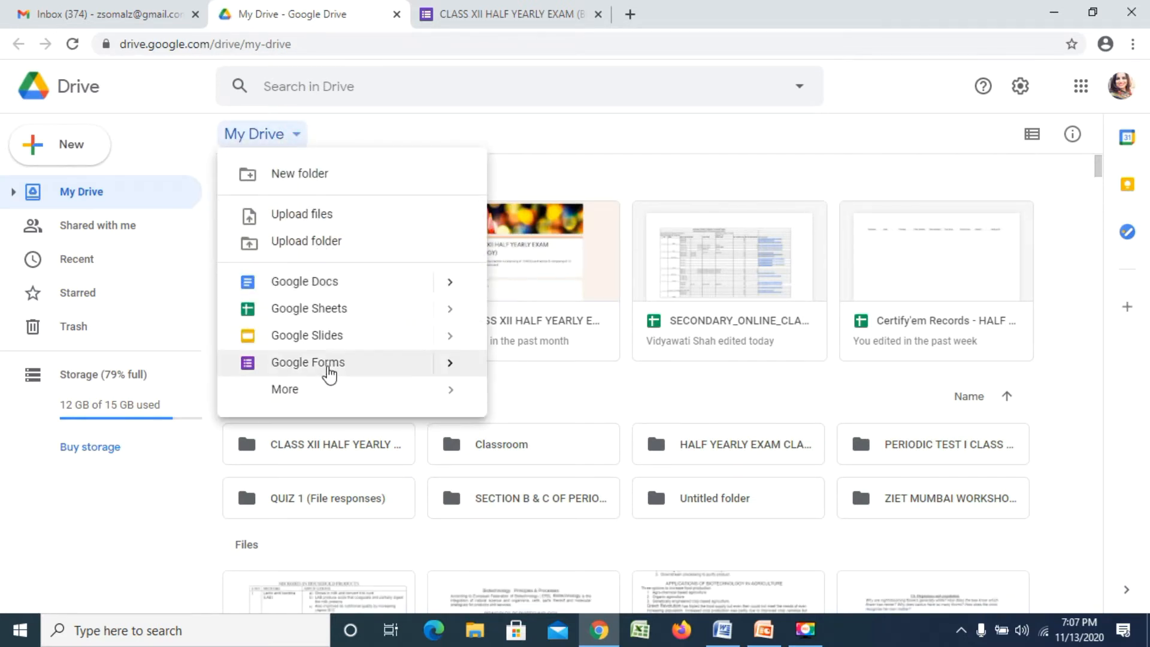
click(329, 368)
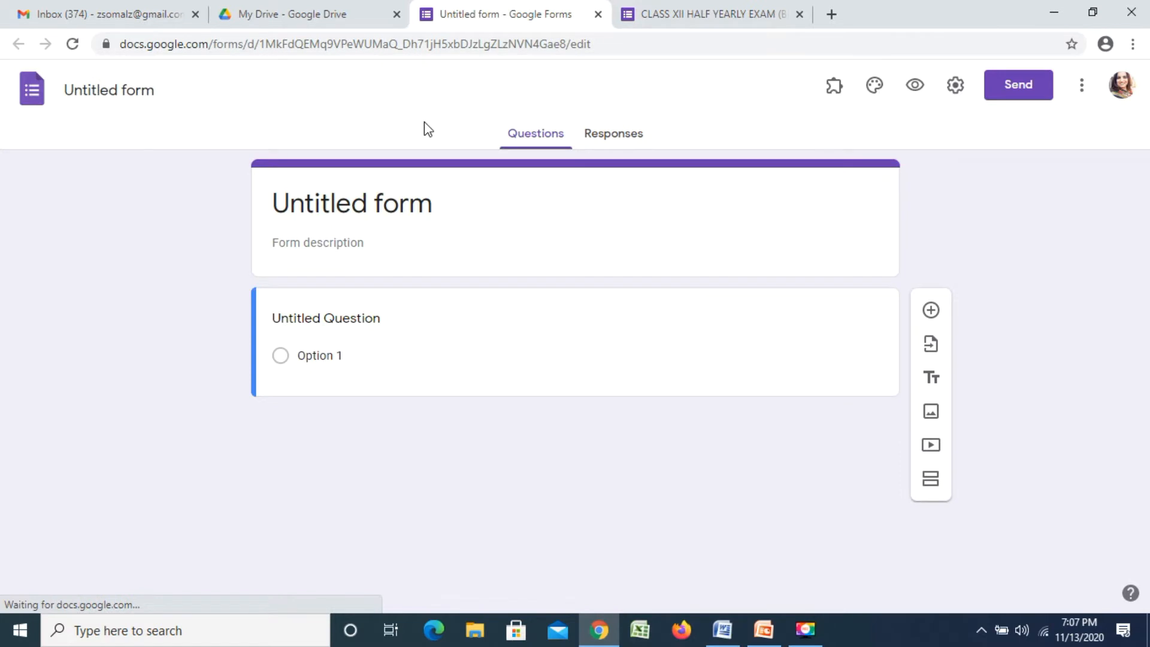
- Title the form QUIZ 1 and give the form file the same name
click(456, 208)
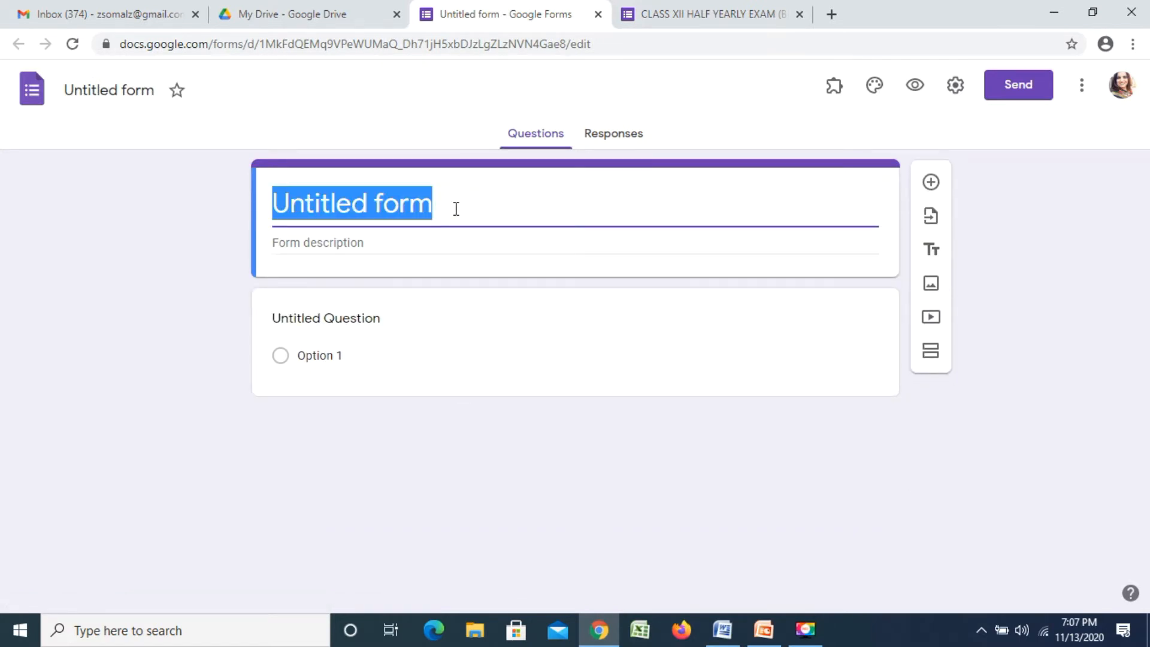
text(QUIZ 1)
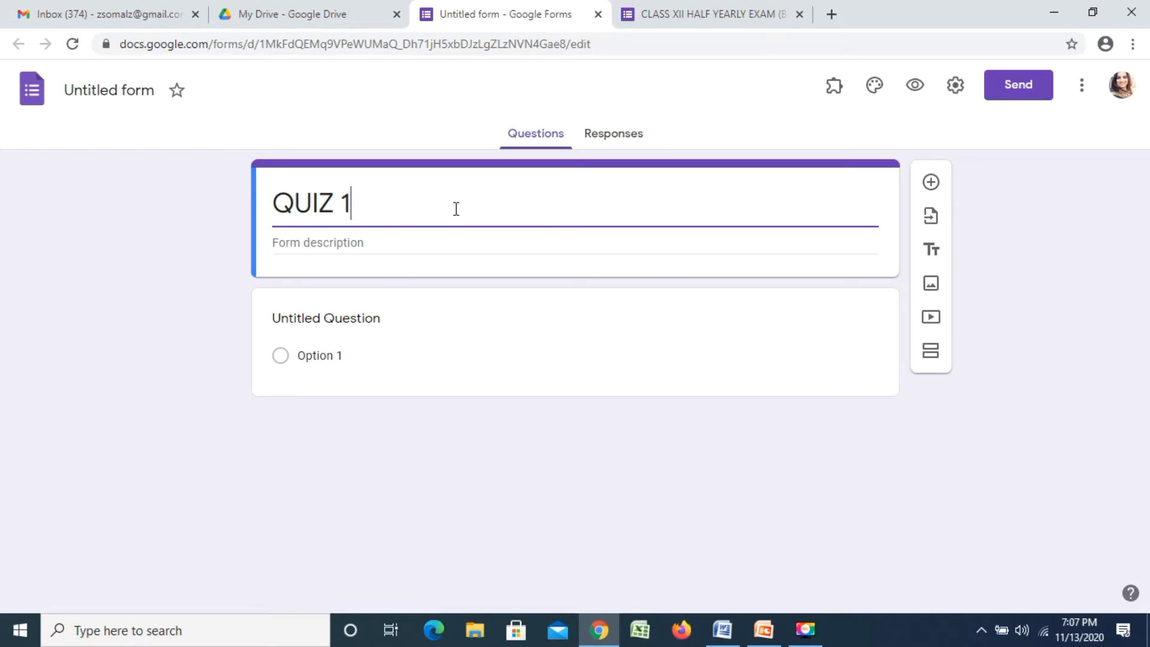
click(163, 227)
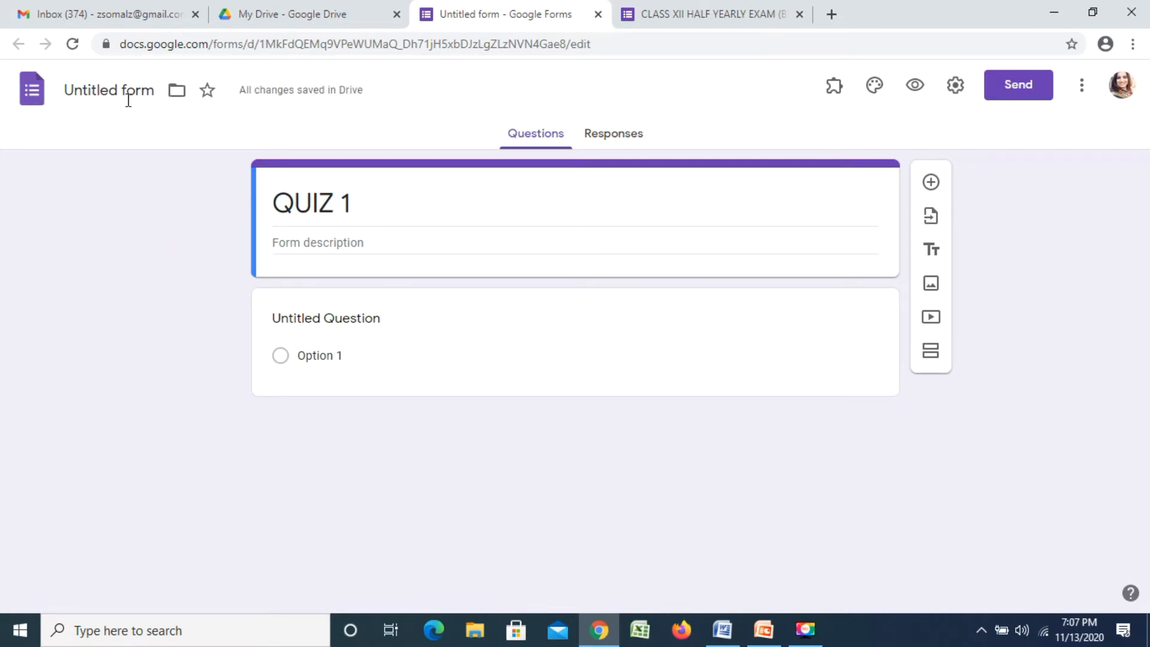
click(102, 92)
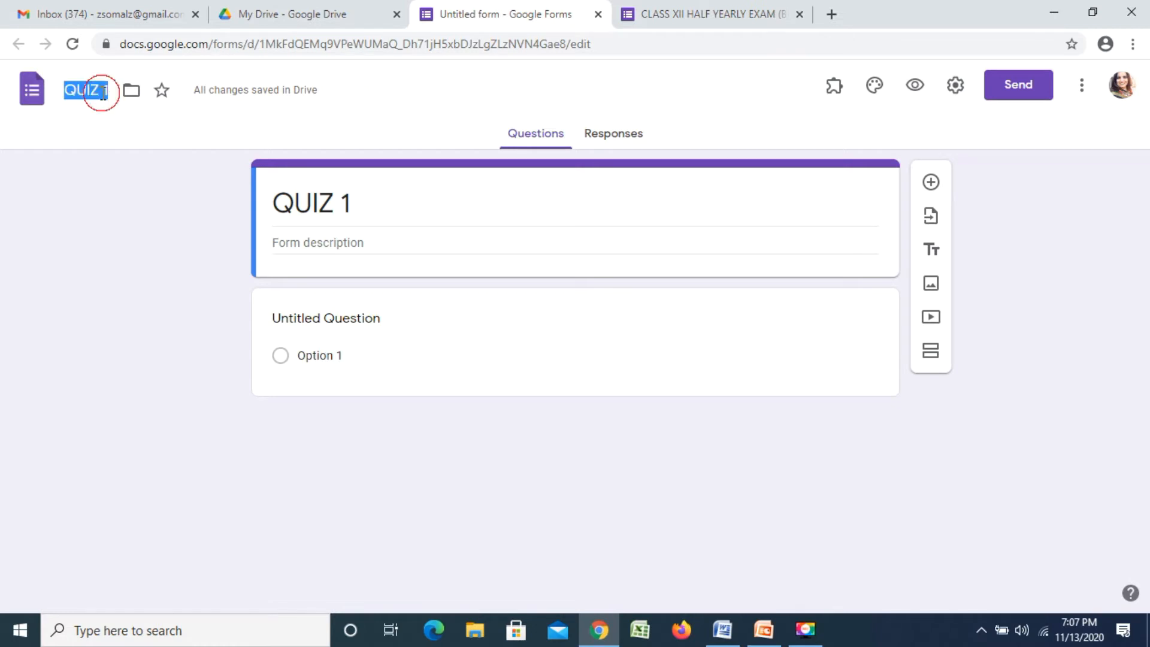
click(138, 215)
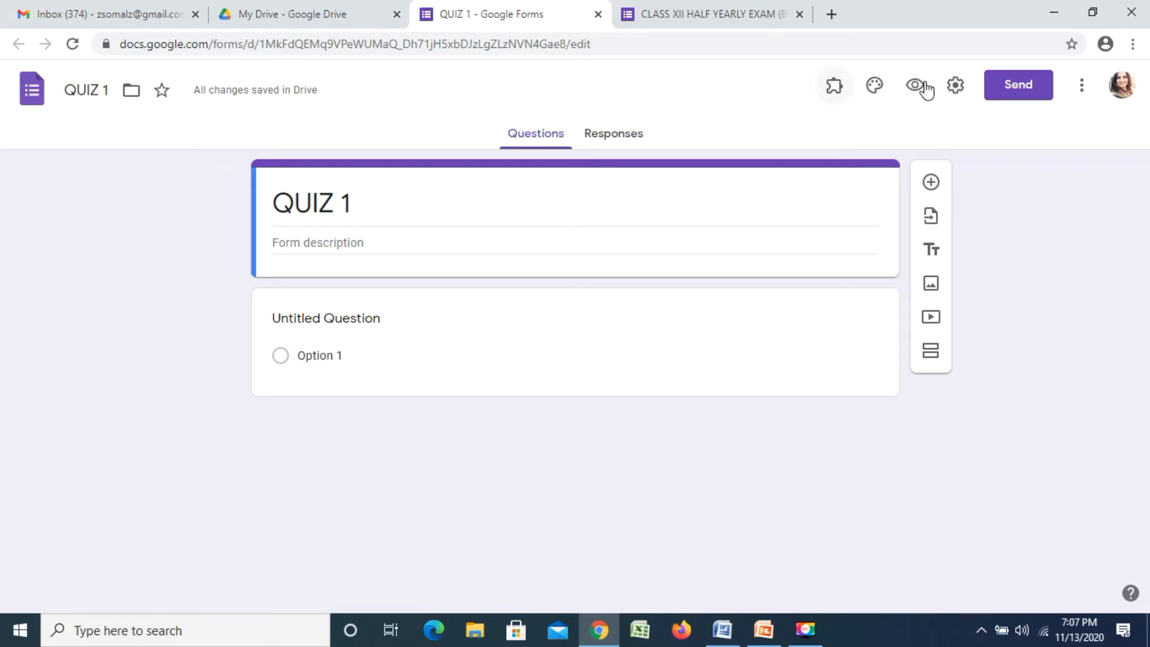
- Make the form a quiz in its settings, with grades released later, after manual review
click(955, 87)
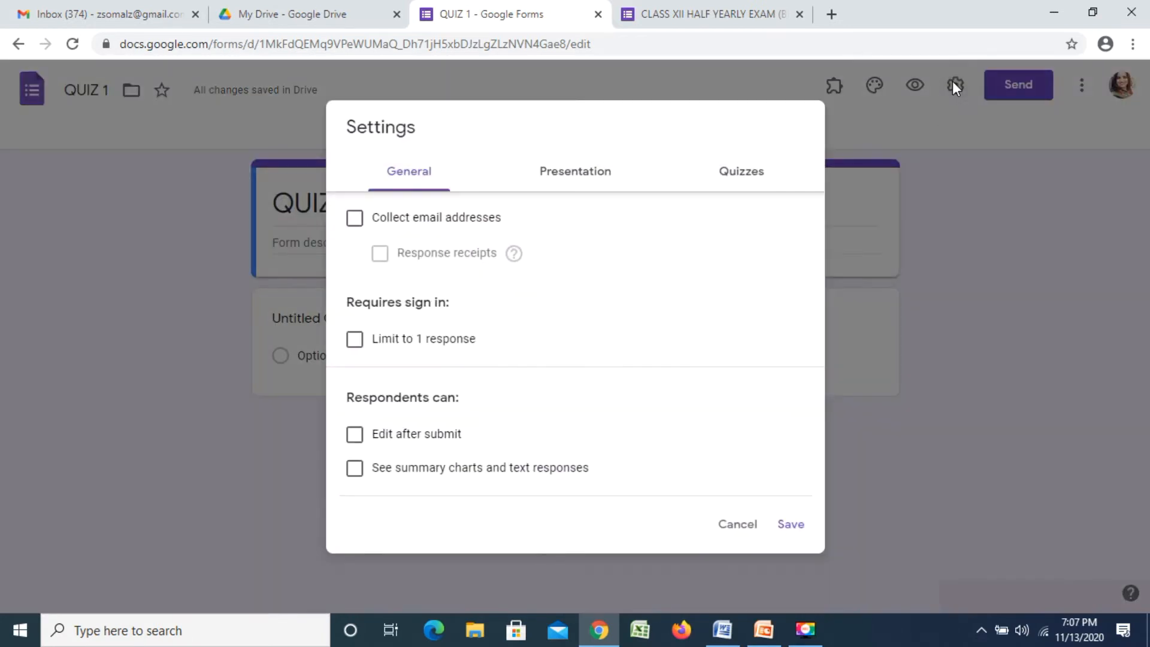
click(743, 173)
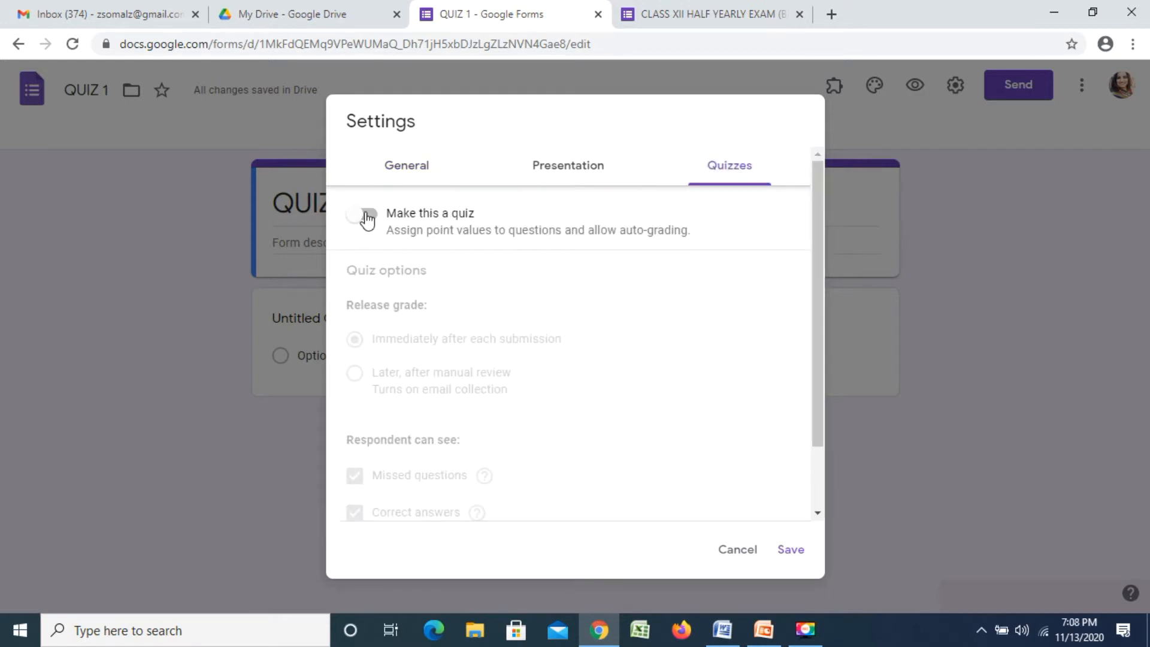
click(360, 217)
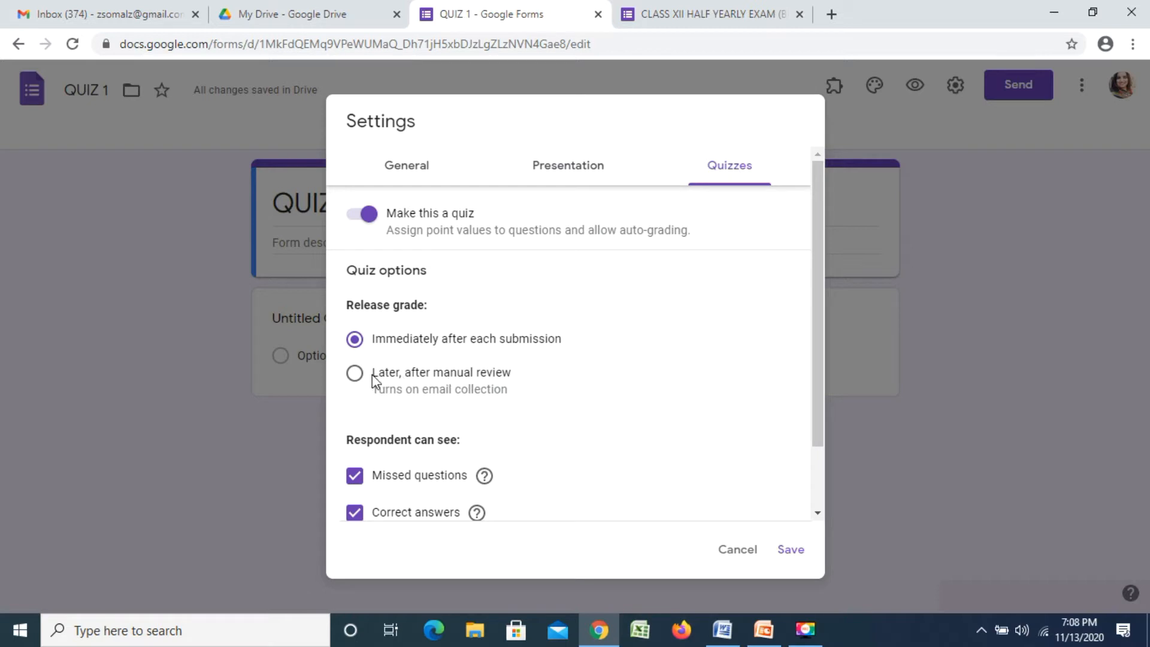
click(356, 375)
drag(818, 422, 824, 473)
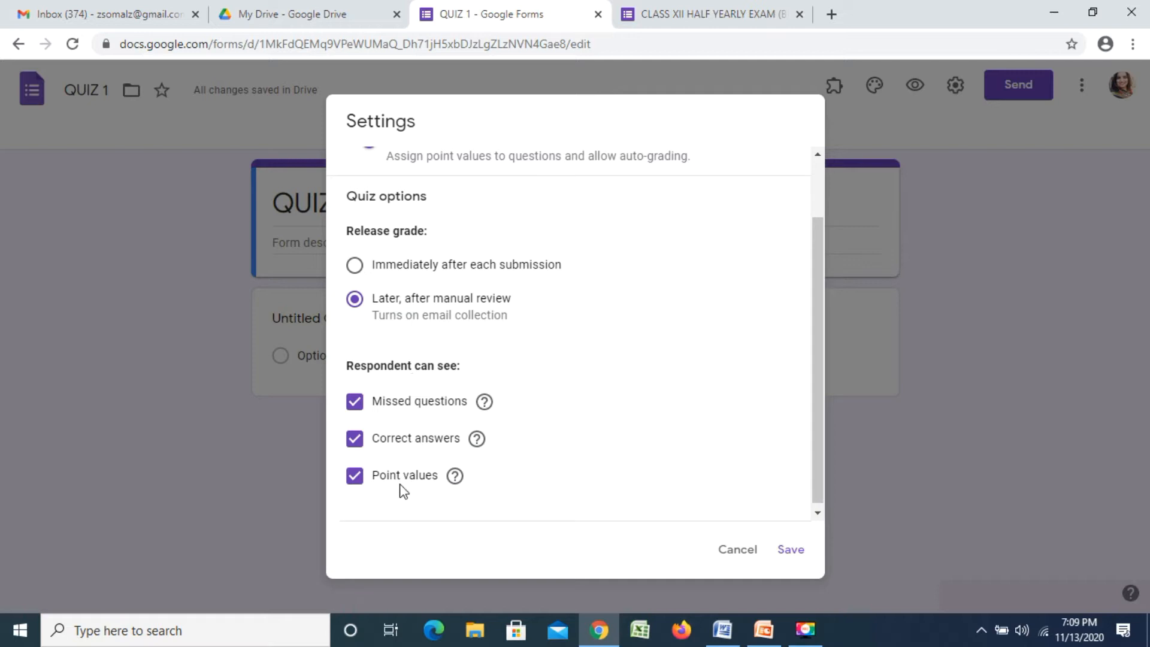
drag(814, 386, 815, 307)
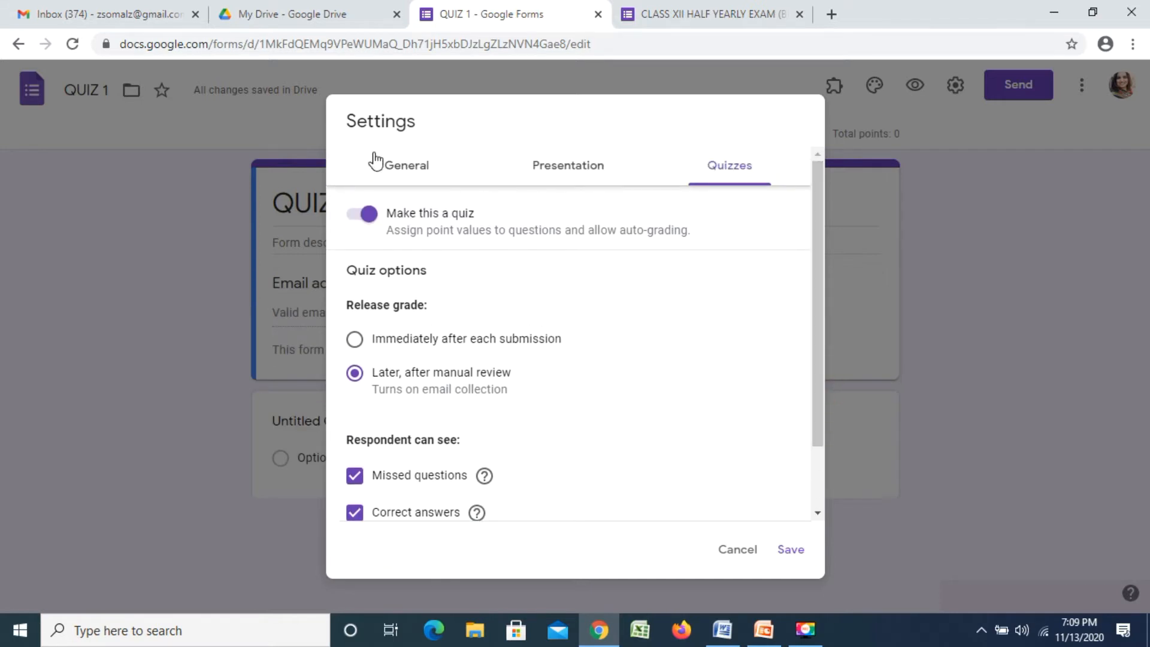
- Limit respondents to 1 response and let them see summary charts and text responses
click(400, 171)
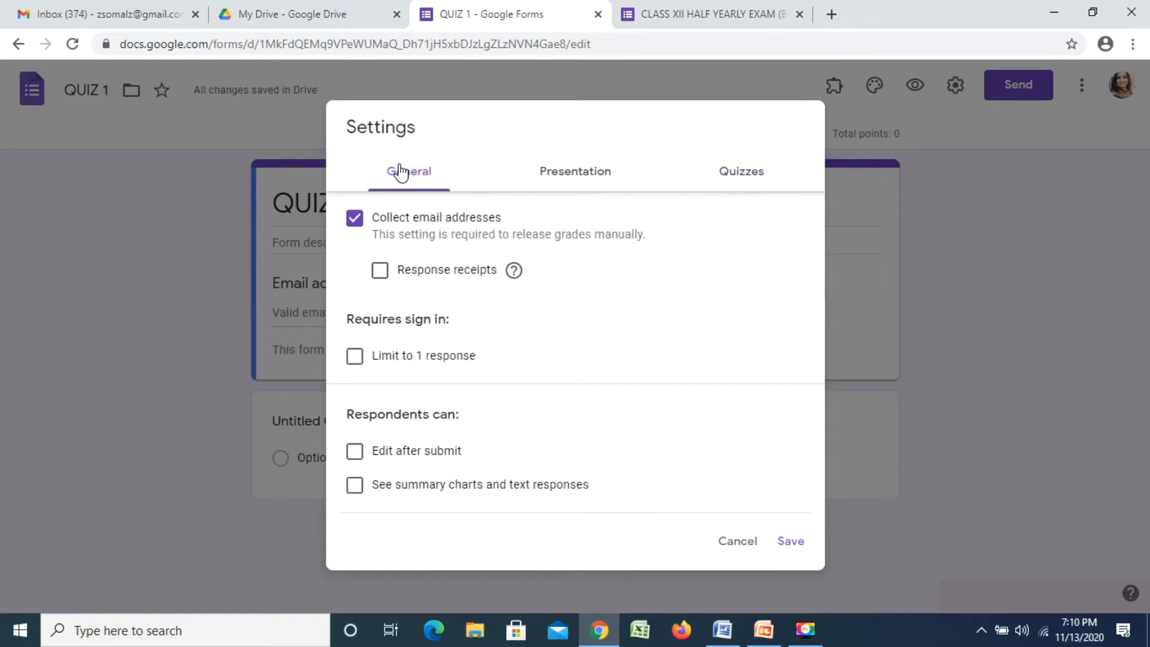
click(354, 357)
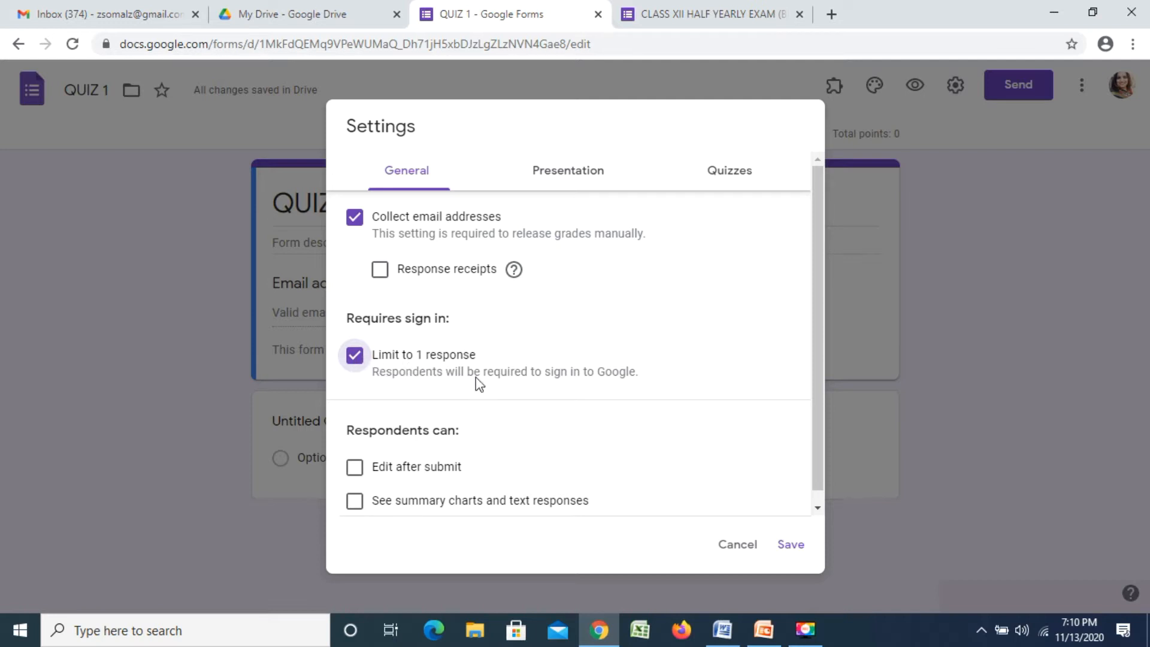
drag(818, 369, 817, 409)
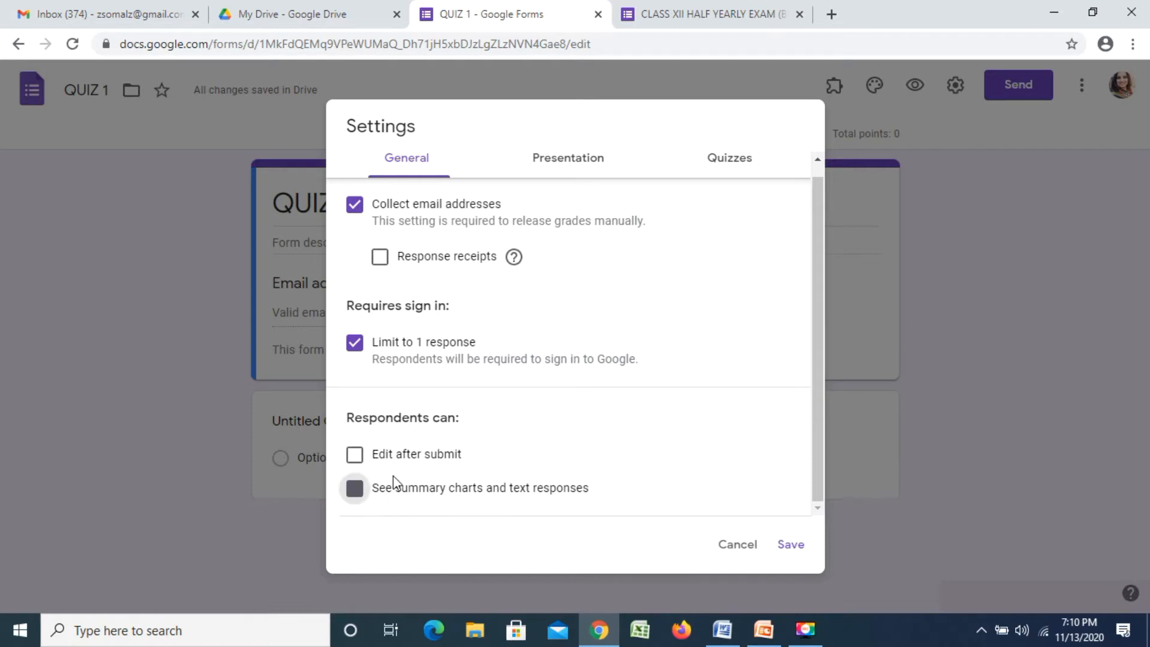
click(358, 489)
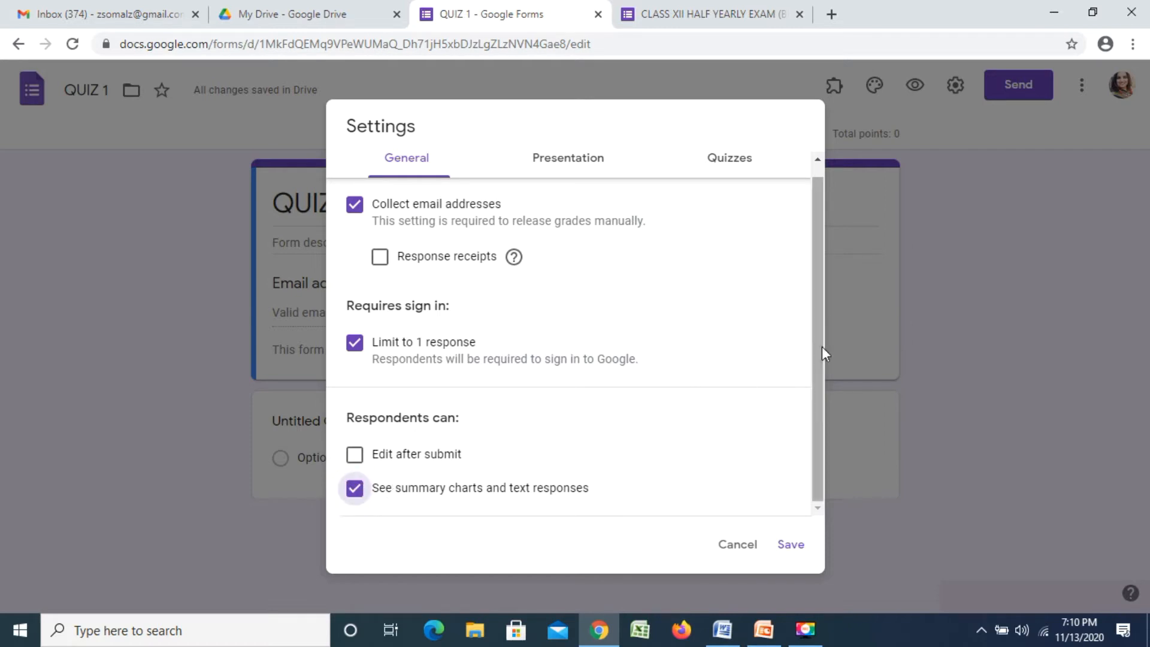
- Enable the progress bar in the form's presentation settings and save the settings
click(562, 165)
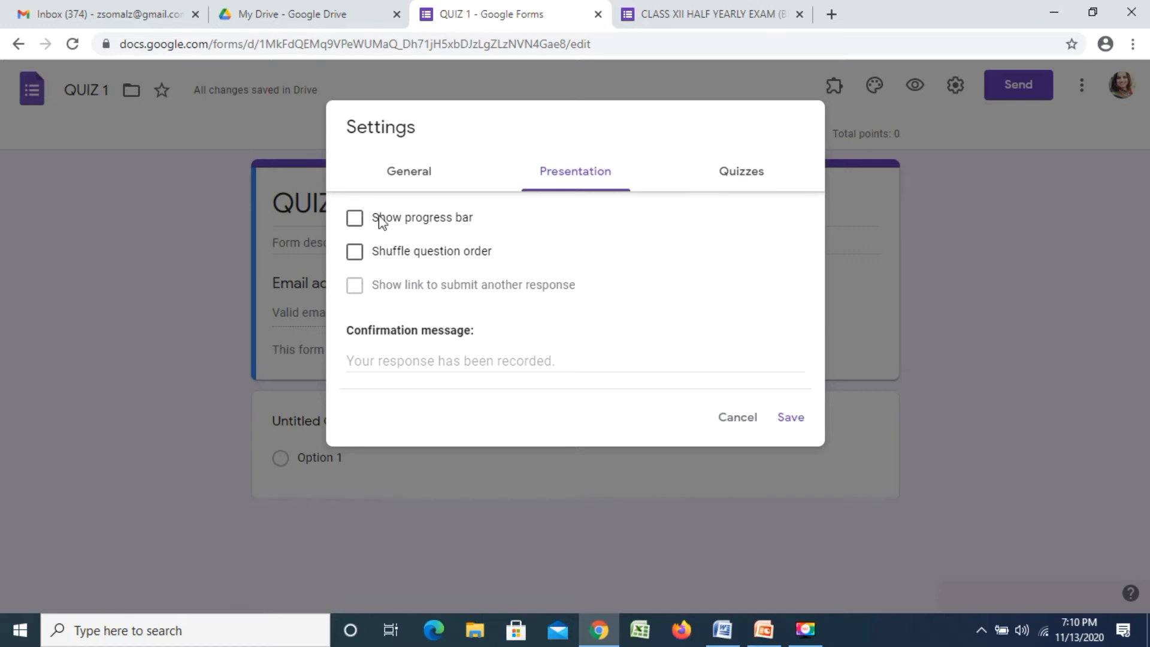
click(356, 221)
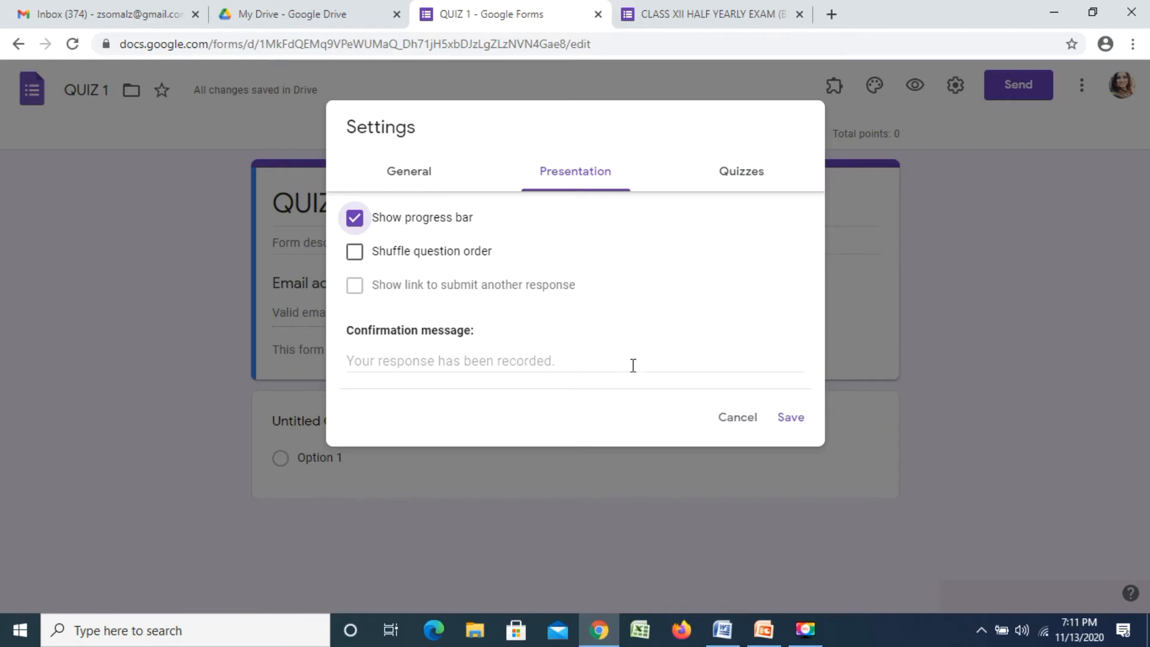
click(795, 421)
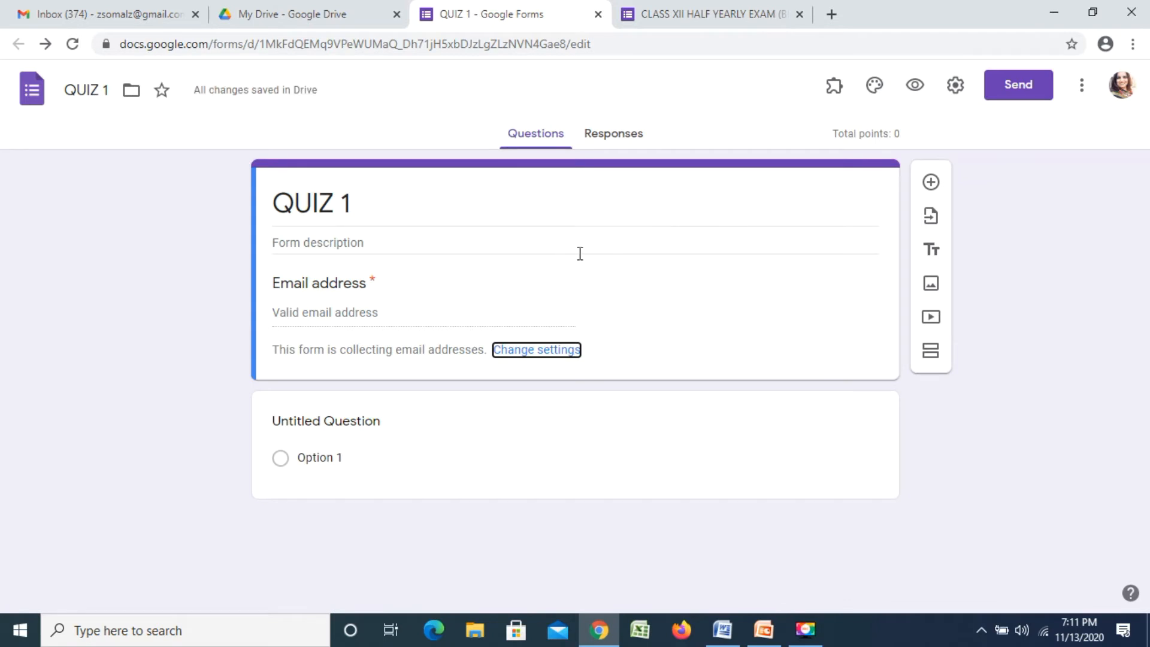
- Turn the untitled question into a required short-answer question titled NAME
click(372, 424)
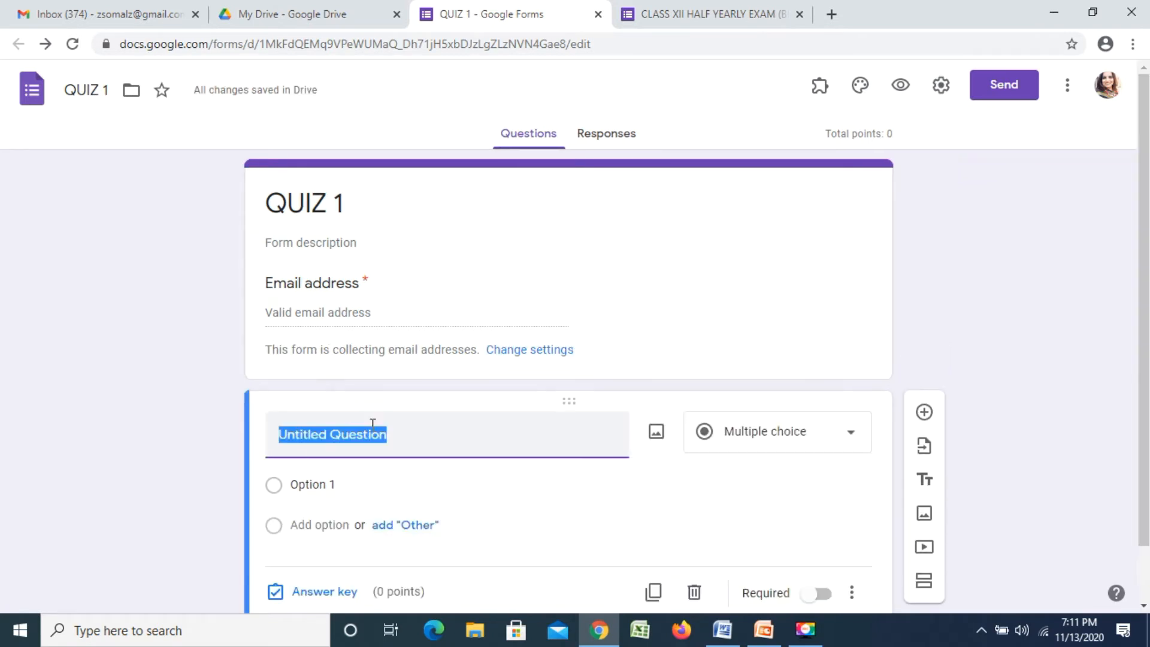
drag(1144, 342, 1144, 395)
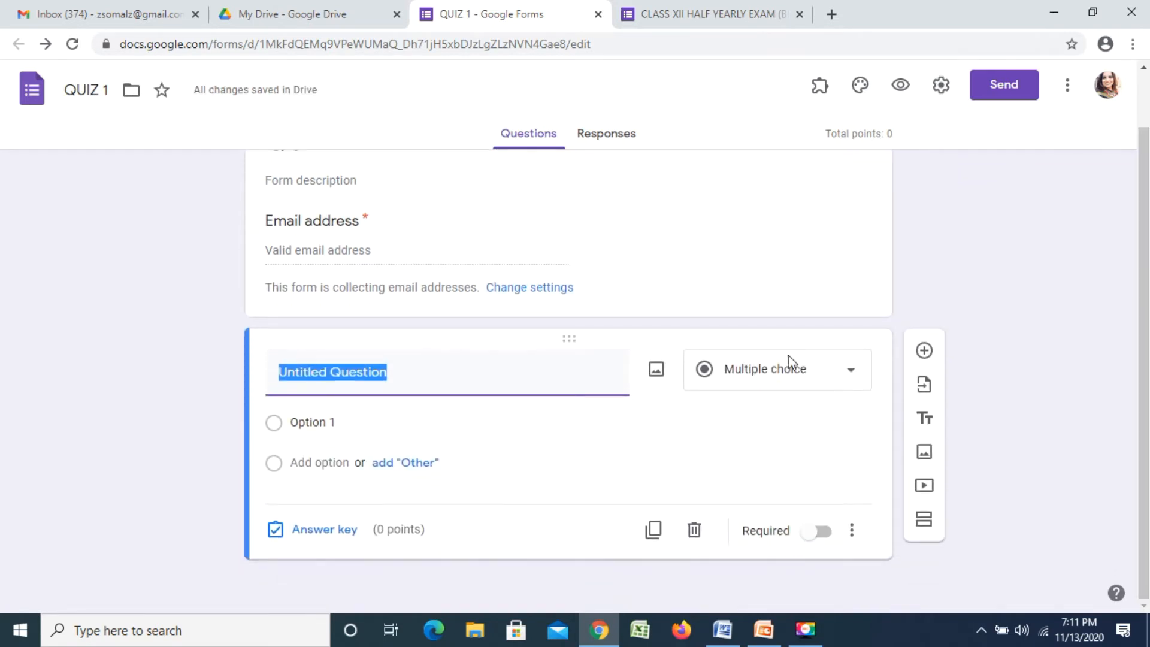
text(NAME)
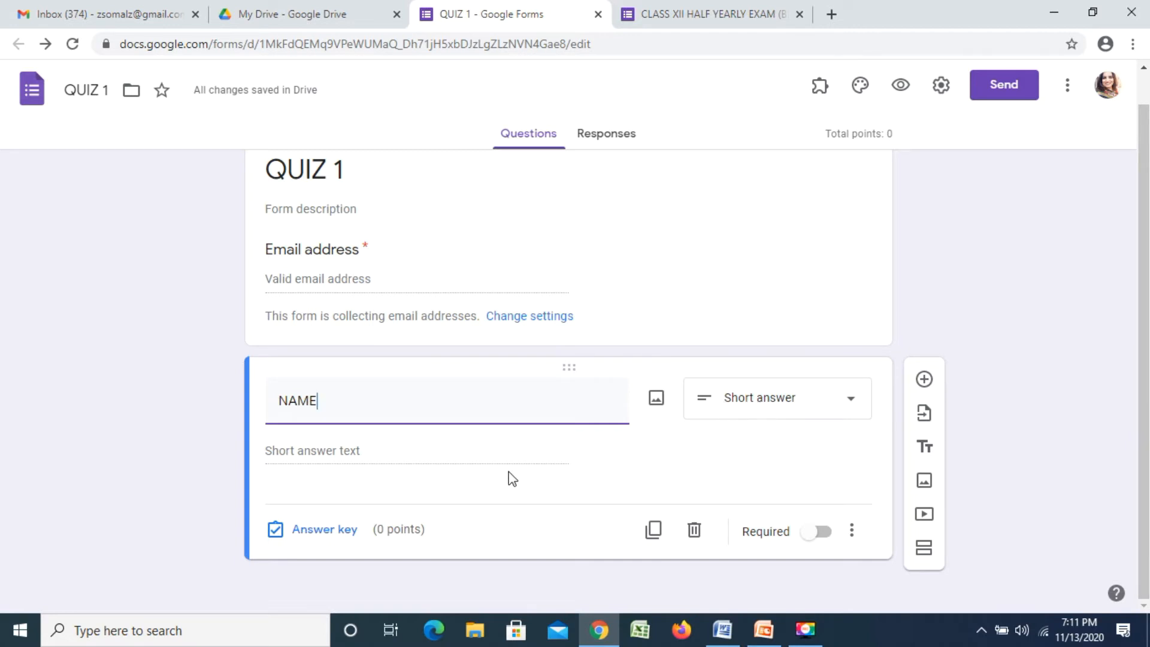
click(809, 539)
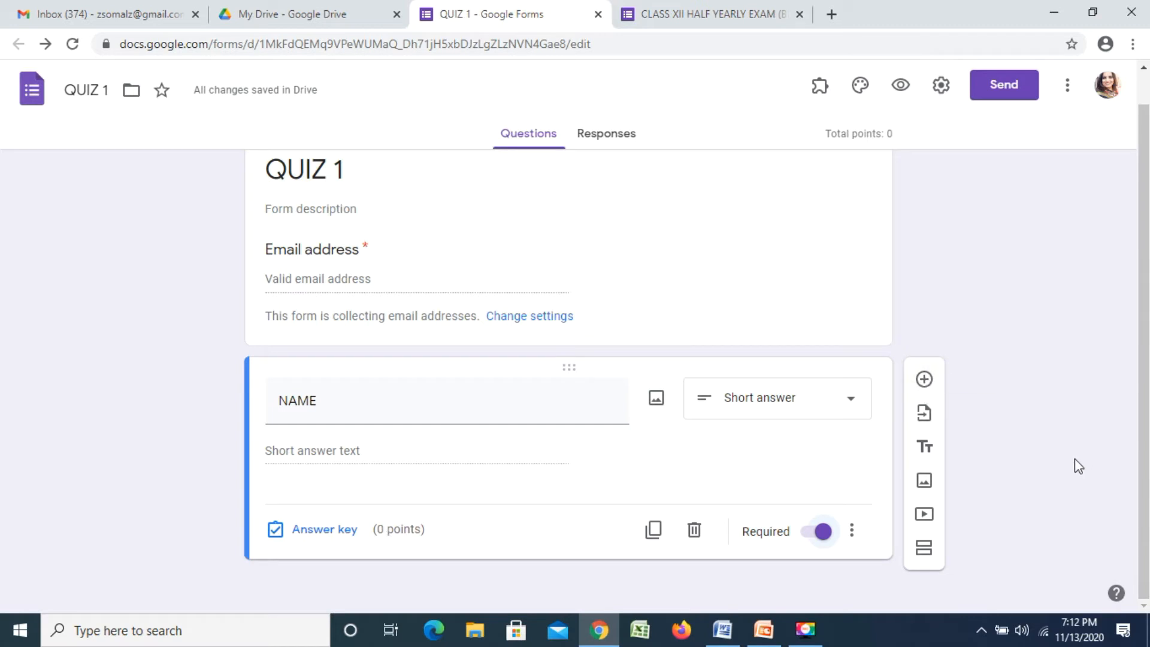
- Add a new question and fill its text with "Who was known as Iron man of India?" copied from the Word document
click(925, 379)
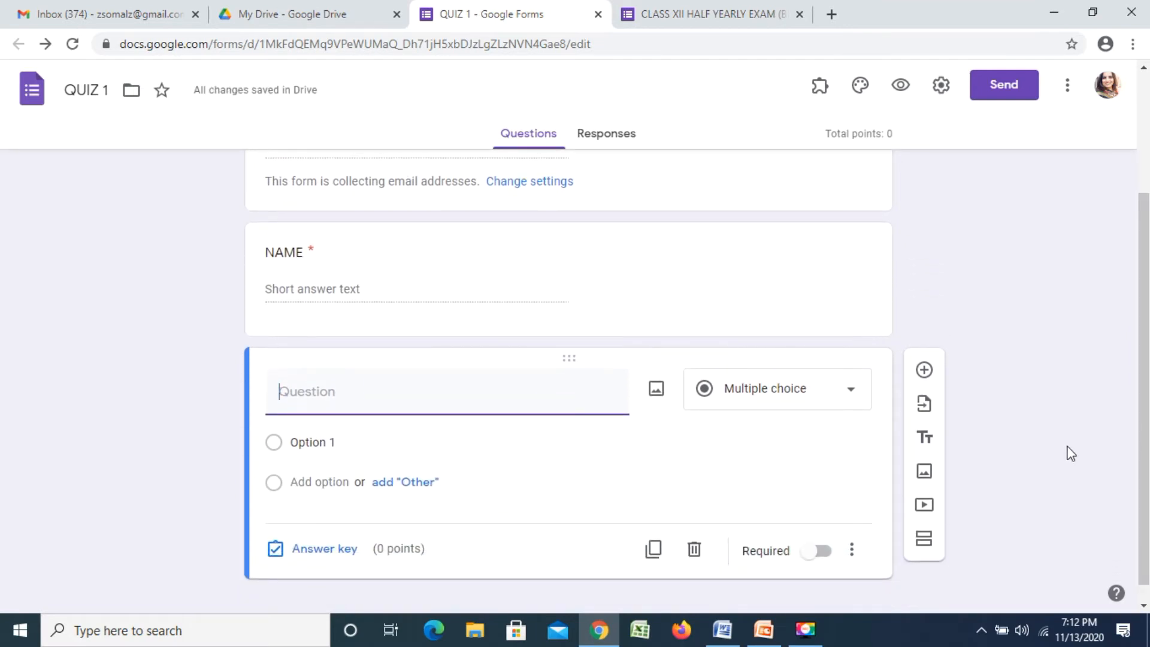
click(724, 632)
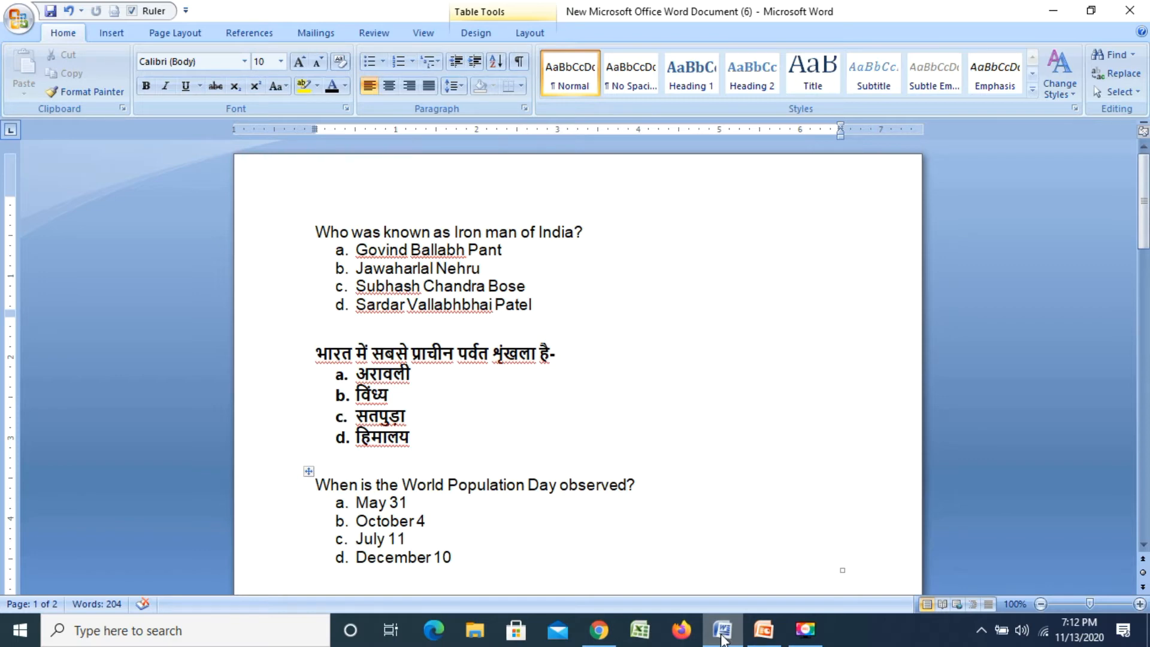
click(316, 230)
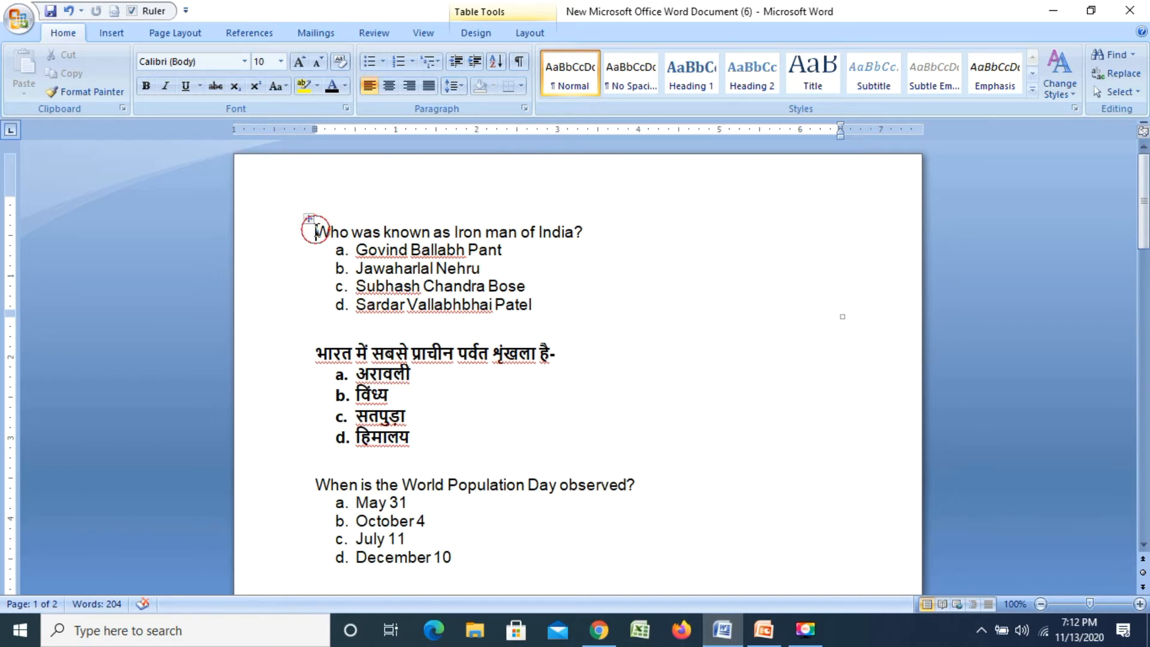
drag(316, 230, 594, 231)
key(ctrl+c)
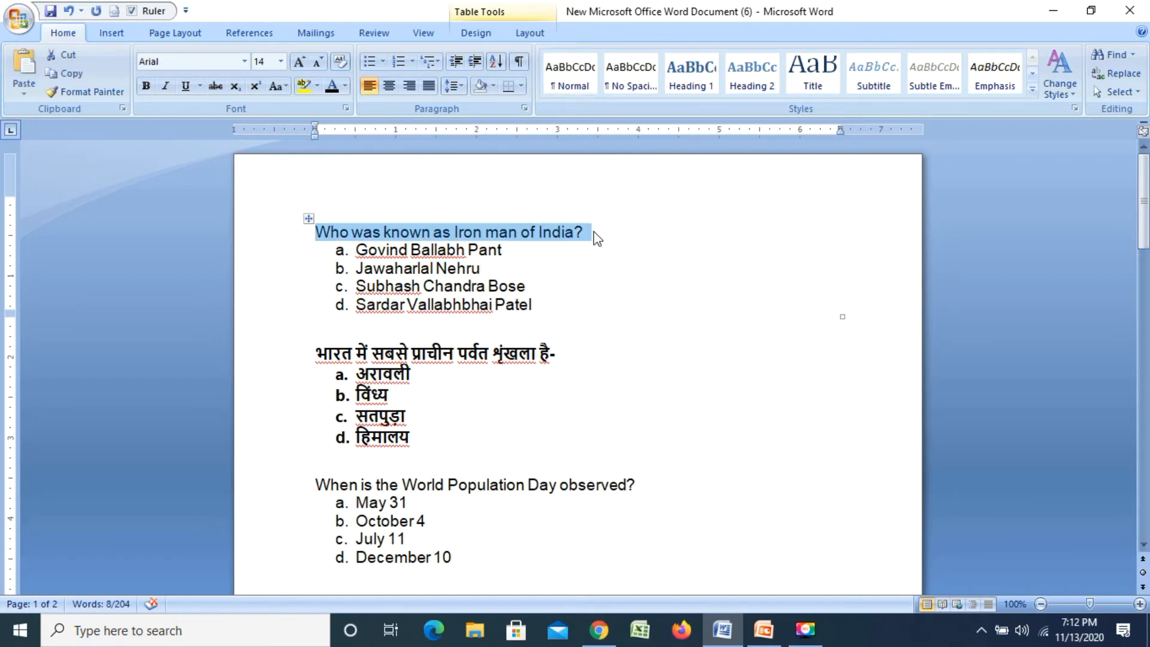
click(599, 629)
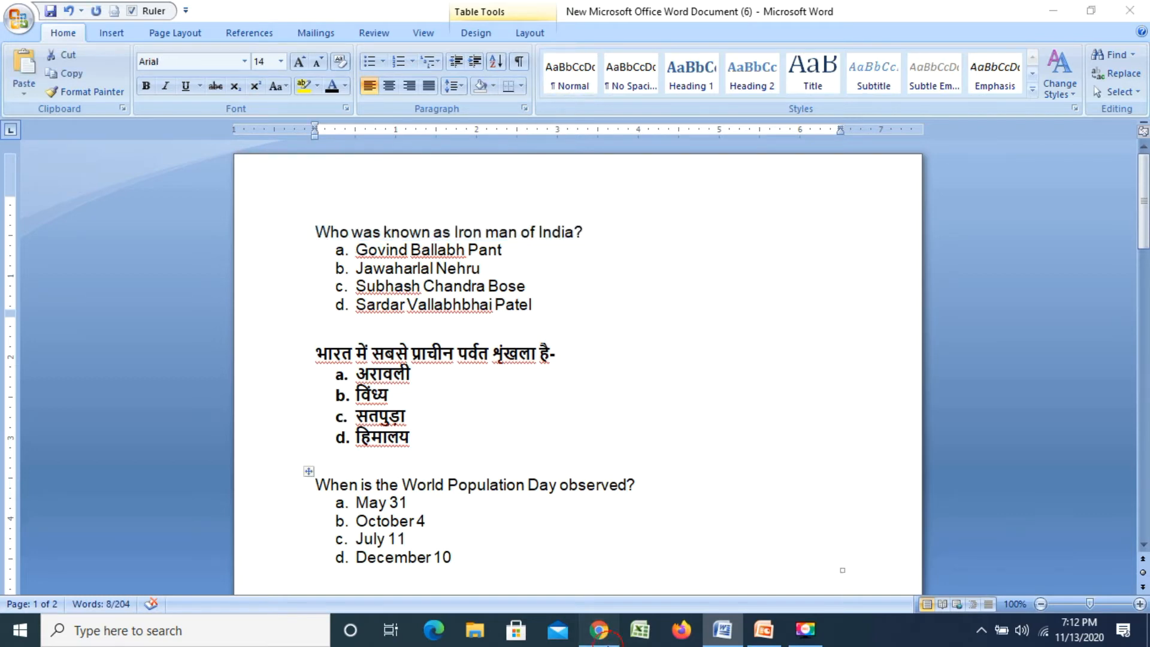
click(370, 395)
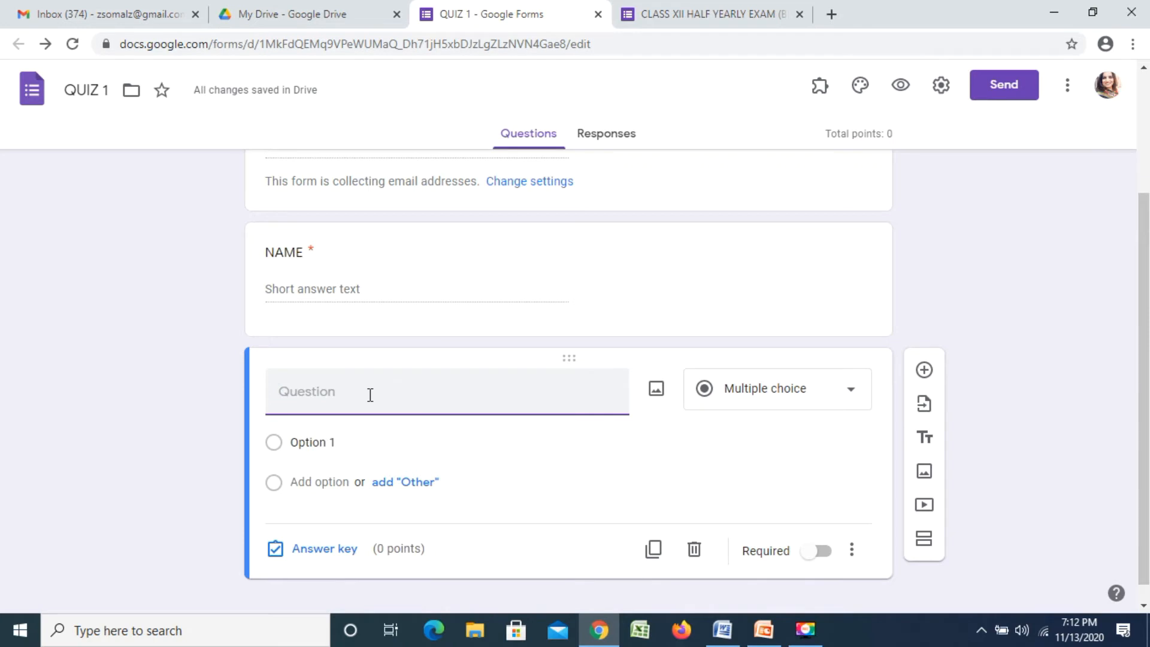
key(ctrl+v)
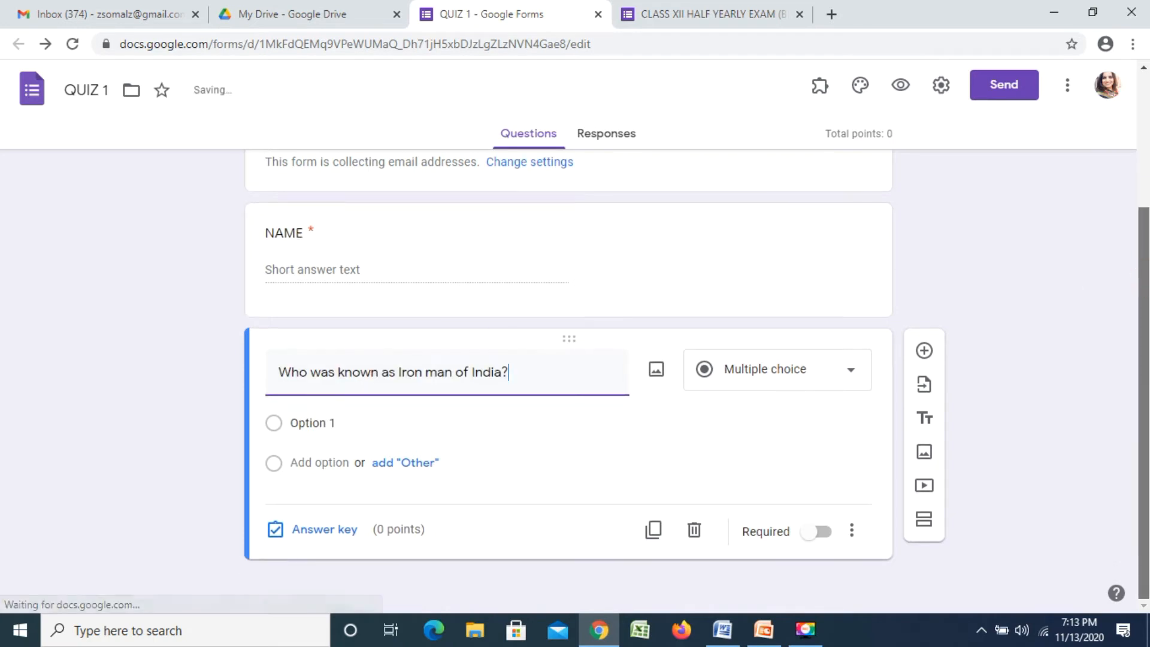
- Copy the four answer choices a to d, Govind Ballabh Pant through Sardar Vallabhbhai Patel, from Word into the Iron man question's options
click(722, 629)
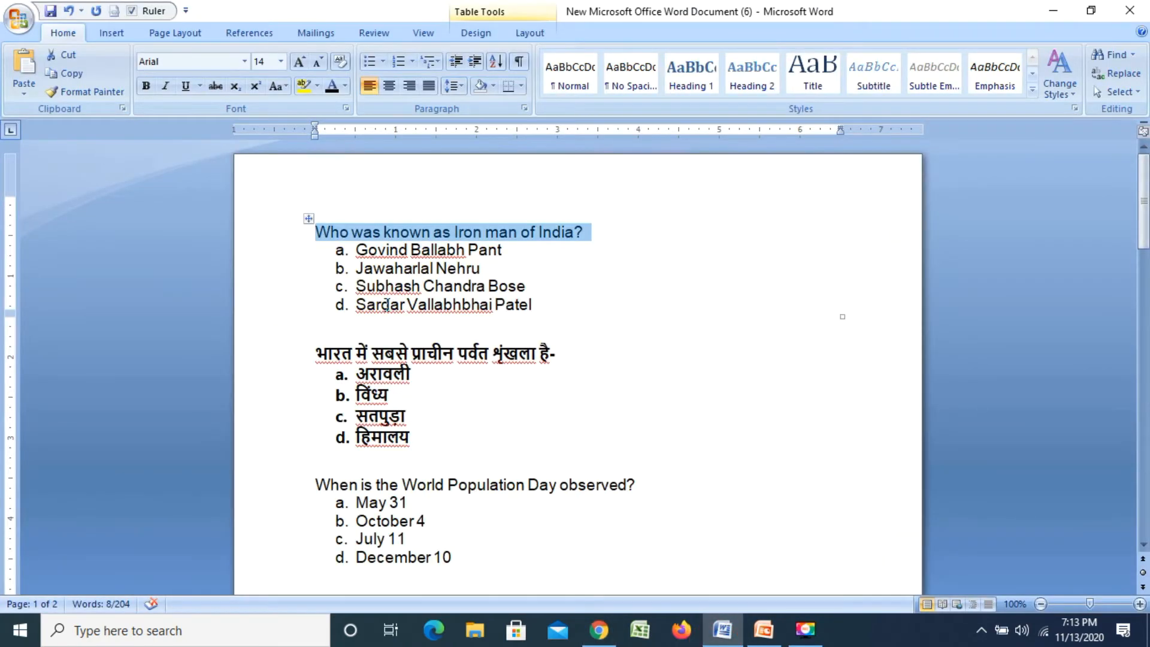
drag(357, 250, 513, 297)
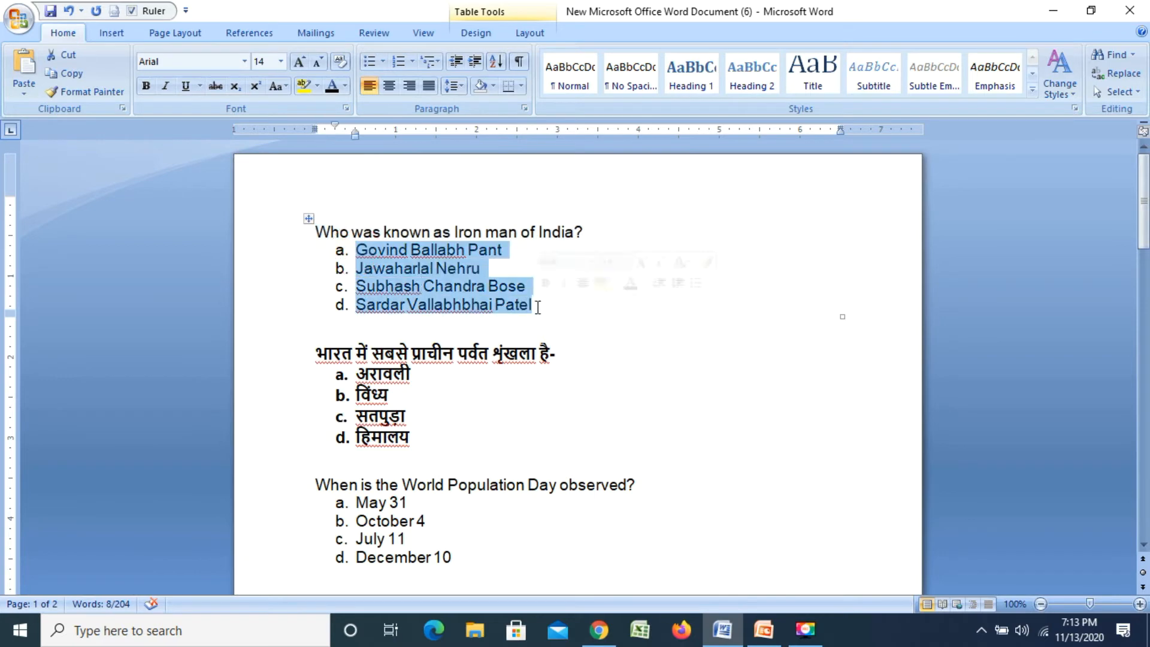
click(599, 629)
click(346, 422)
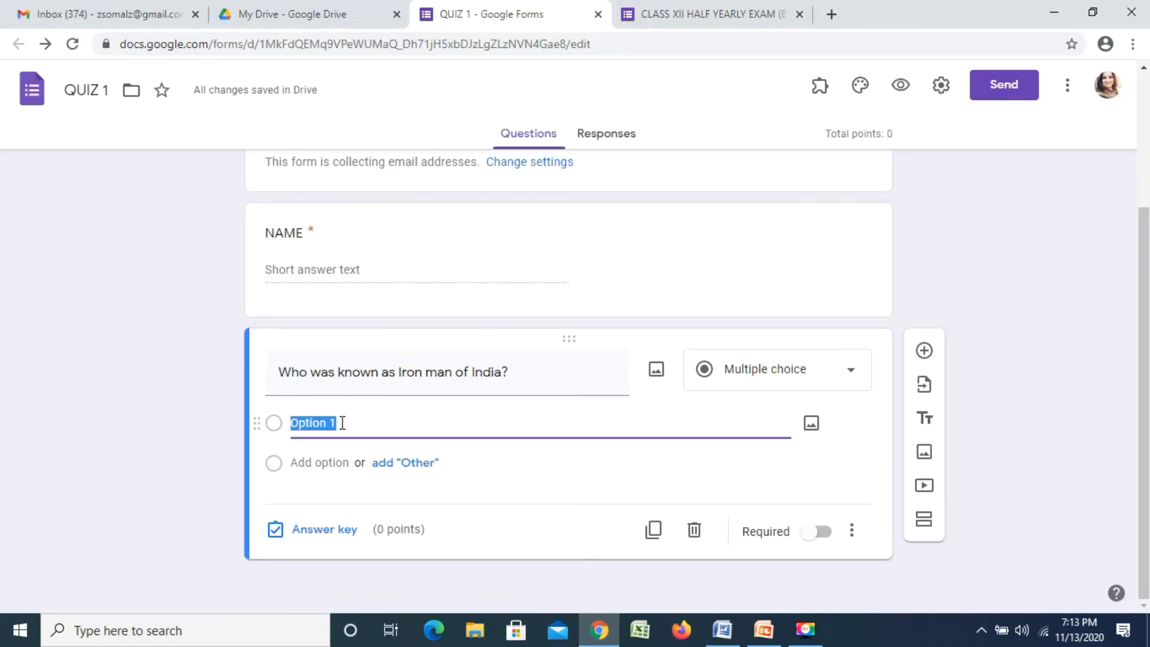
text(a.	Govind Ballabh Pant b.	Jawaharlal Nehru c.	Subhash Chandra Bose d.	Sardar Vallabhbhai Patel)
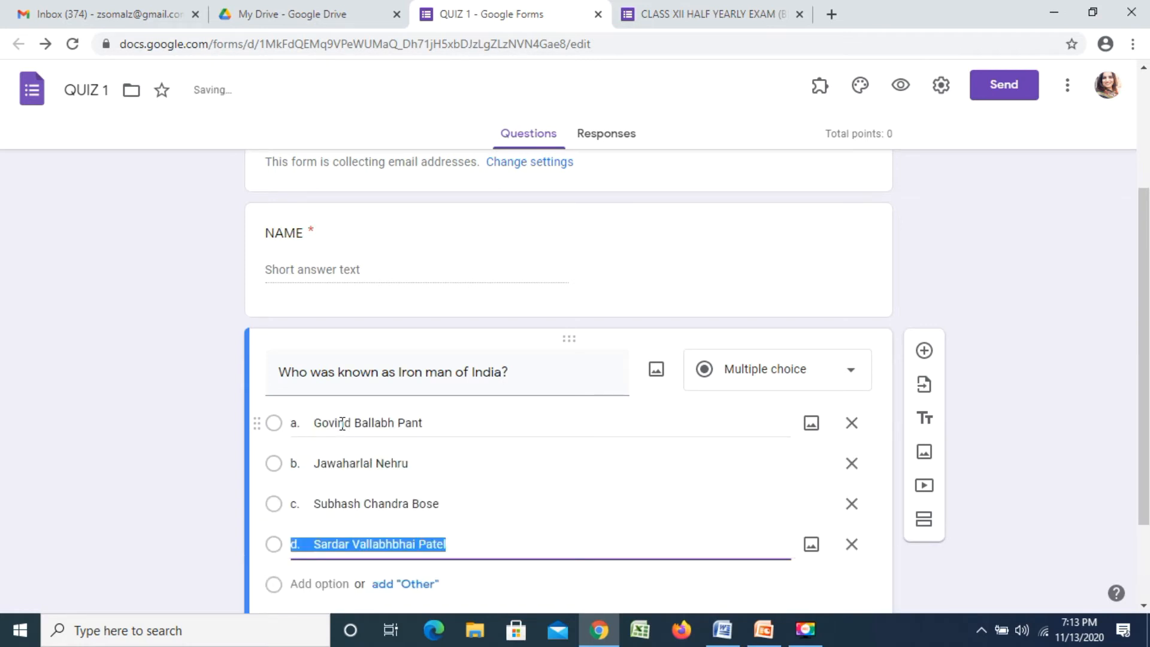
- Make the Iron man of India question required
click(1144, 302)
drag(1144, 303, 1144, 352)
click(1059, 353)
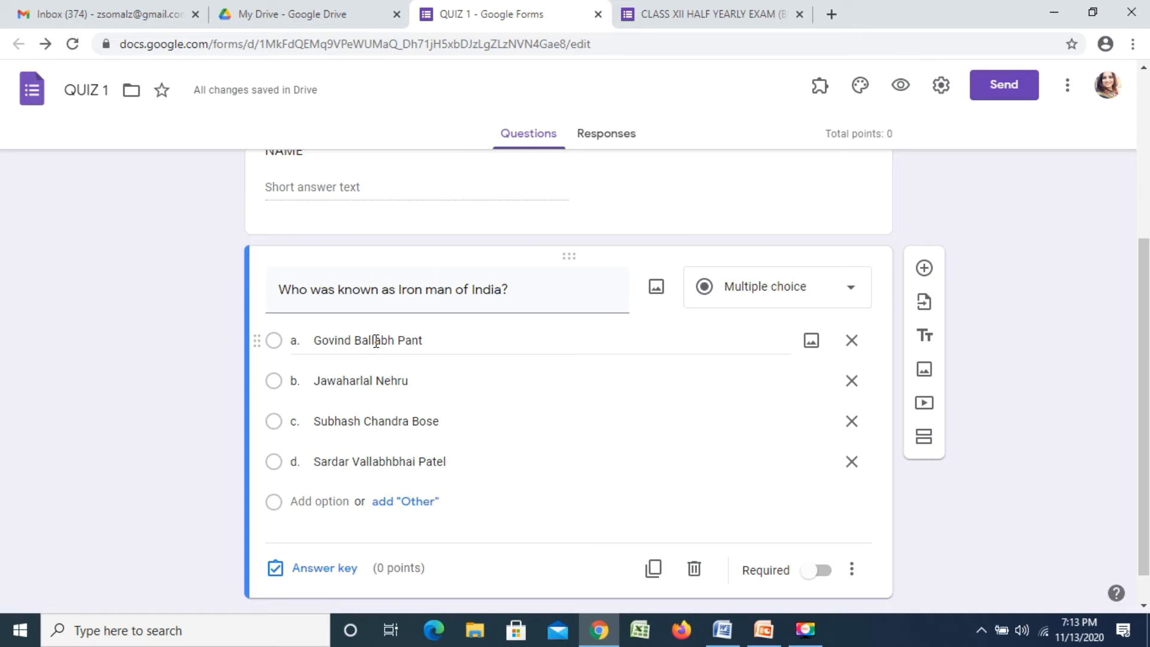
scroll(811, 536, down, 1)
click(810, 533)
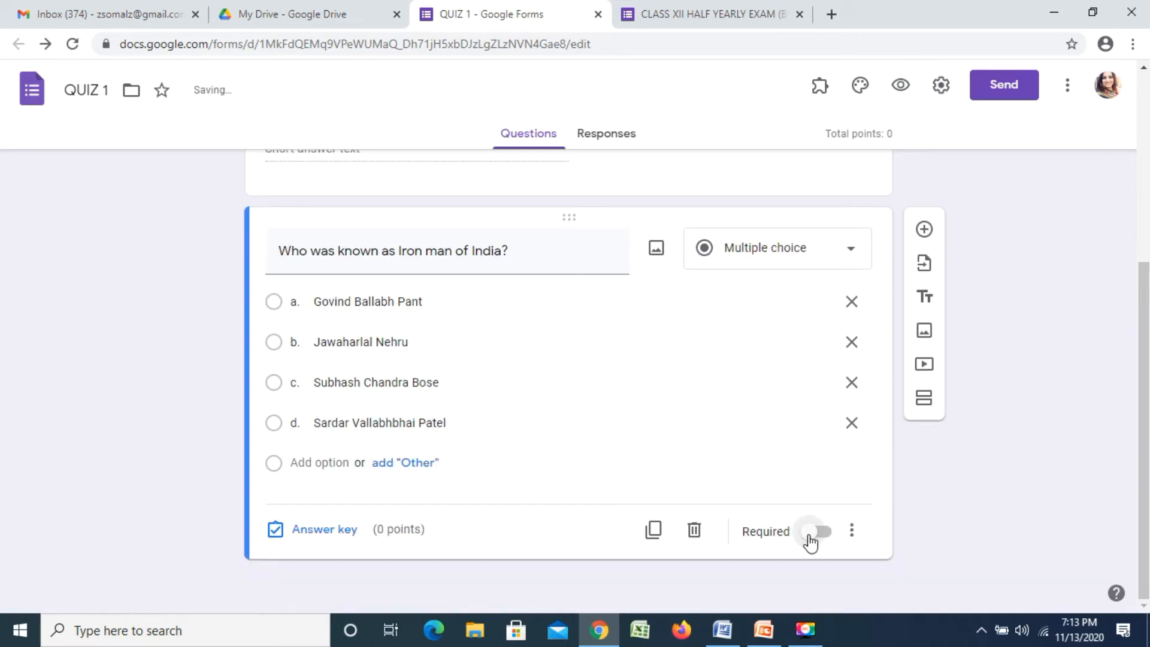
click(810, 536)
- Set the Iron man question's answer key to d. Sardar Vallabhbhai Patel, worth 1 point
click(336, 537)
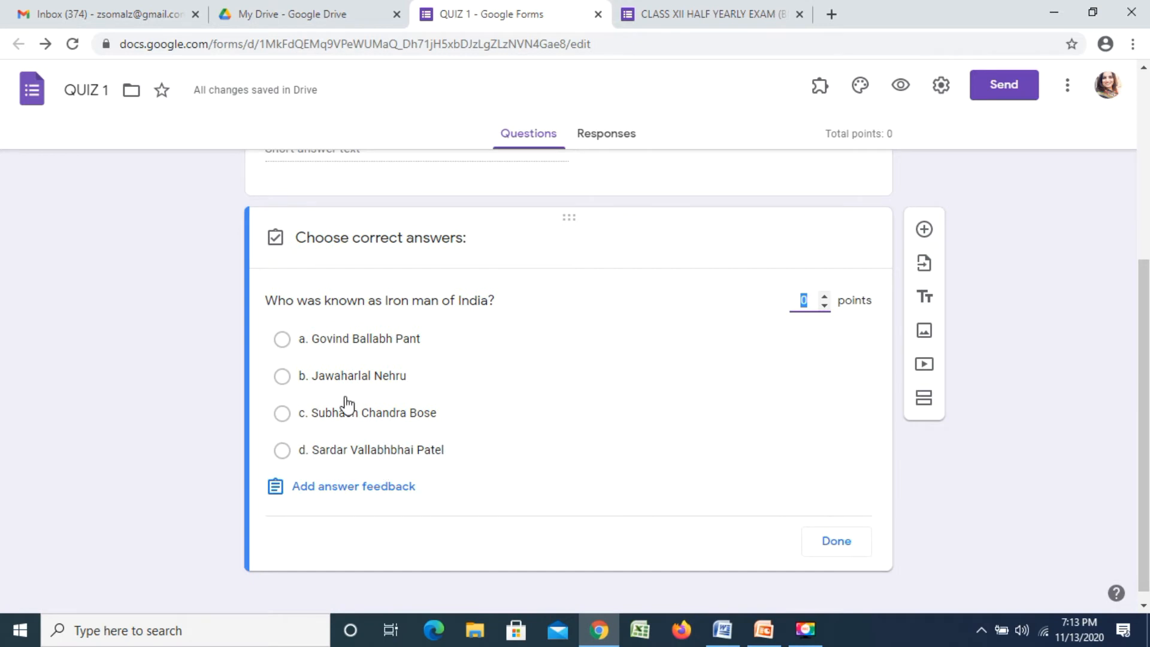
click(283, 452)
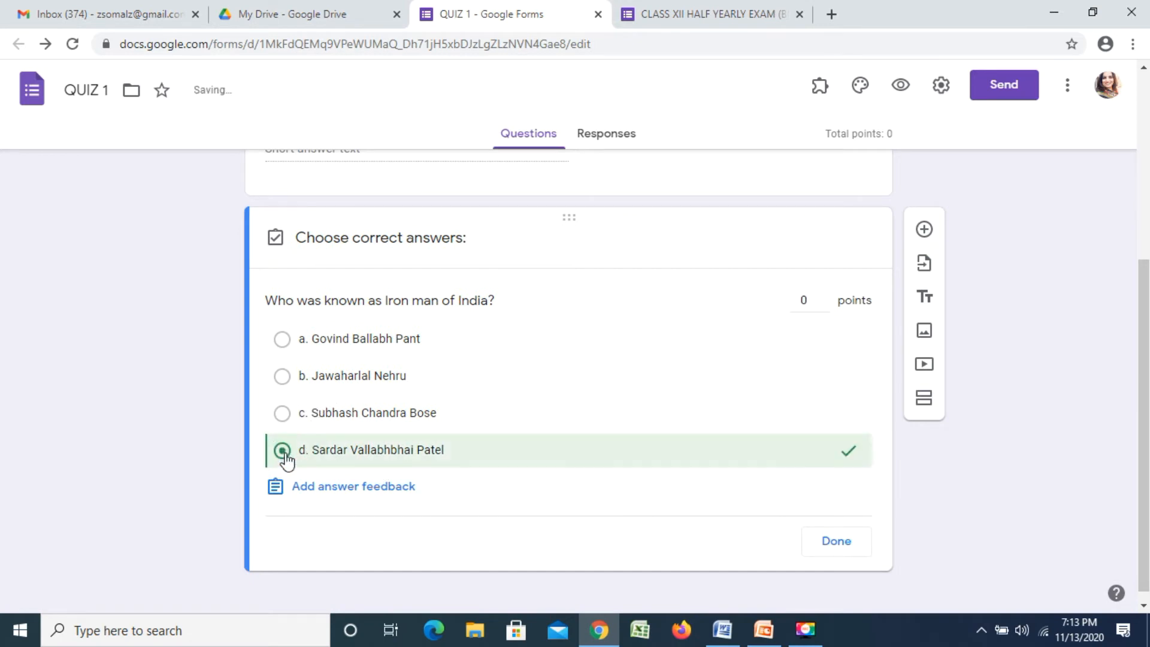
click(825, 297)
click(832, 551)
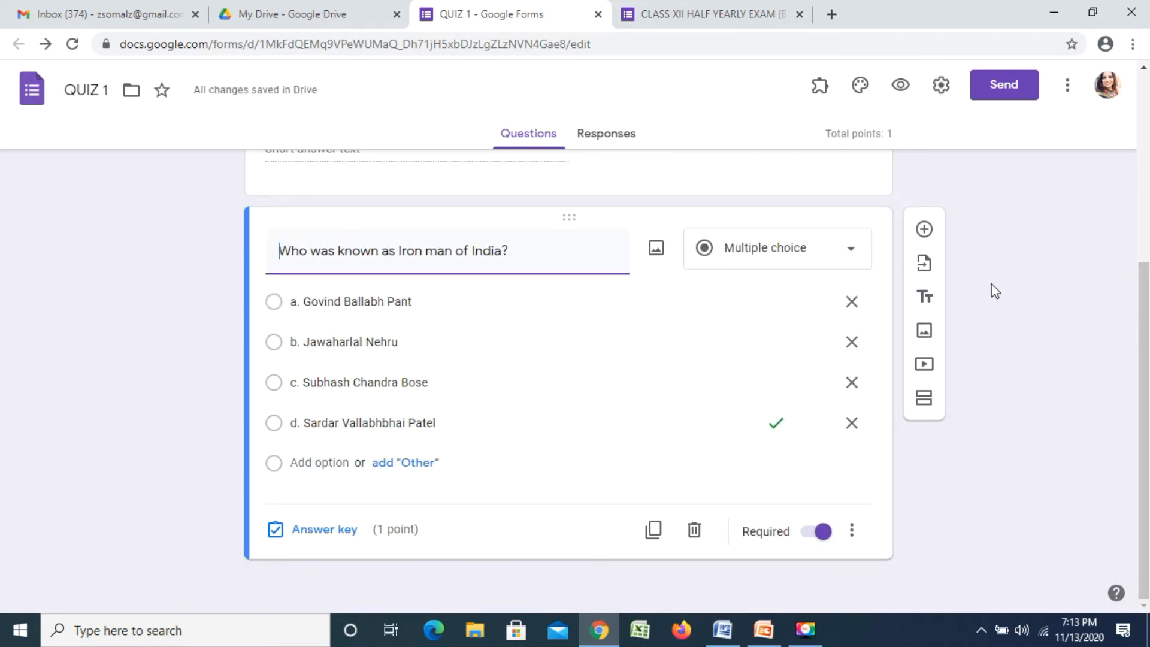
- Add a new question and fill its text with "भारत में सबसे प्राचीन पर्वत शृंखला है-" copied from the Word document
click(925, 230)
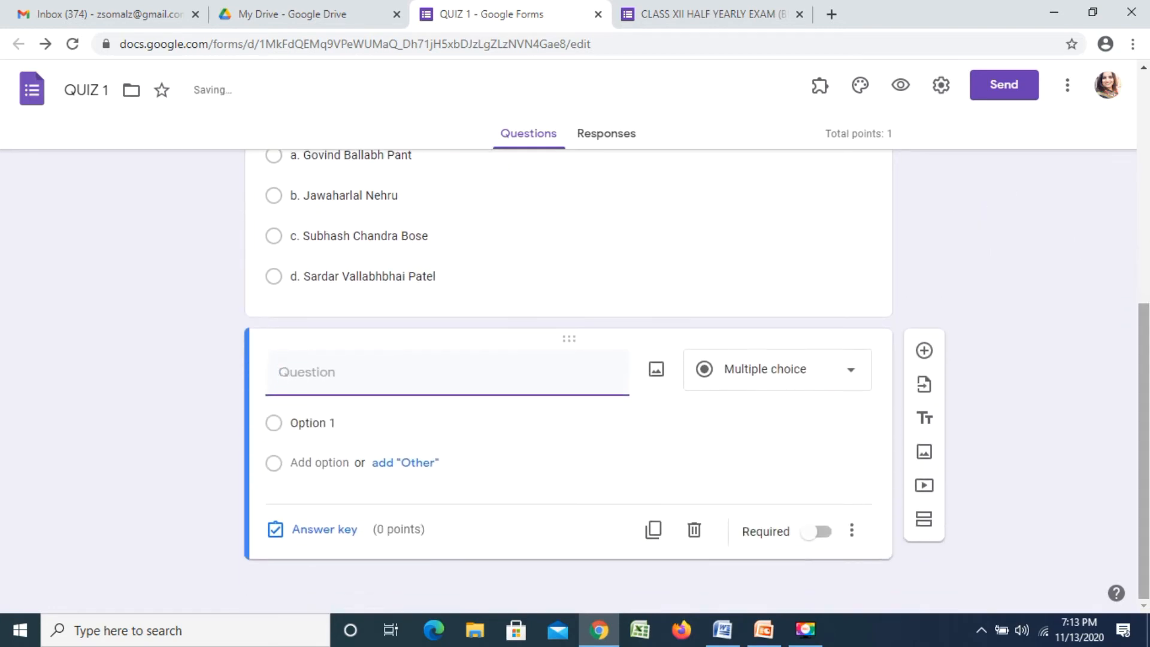
click(722, 629)
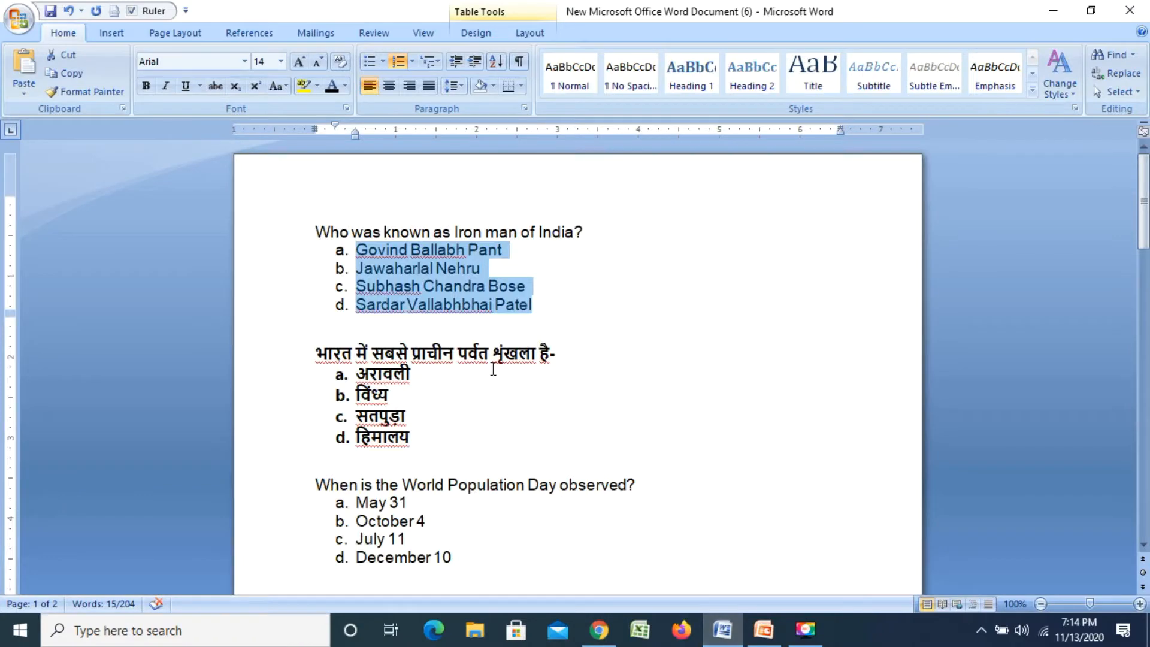
drag(312, 353, 566, 357)
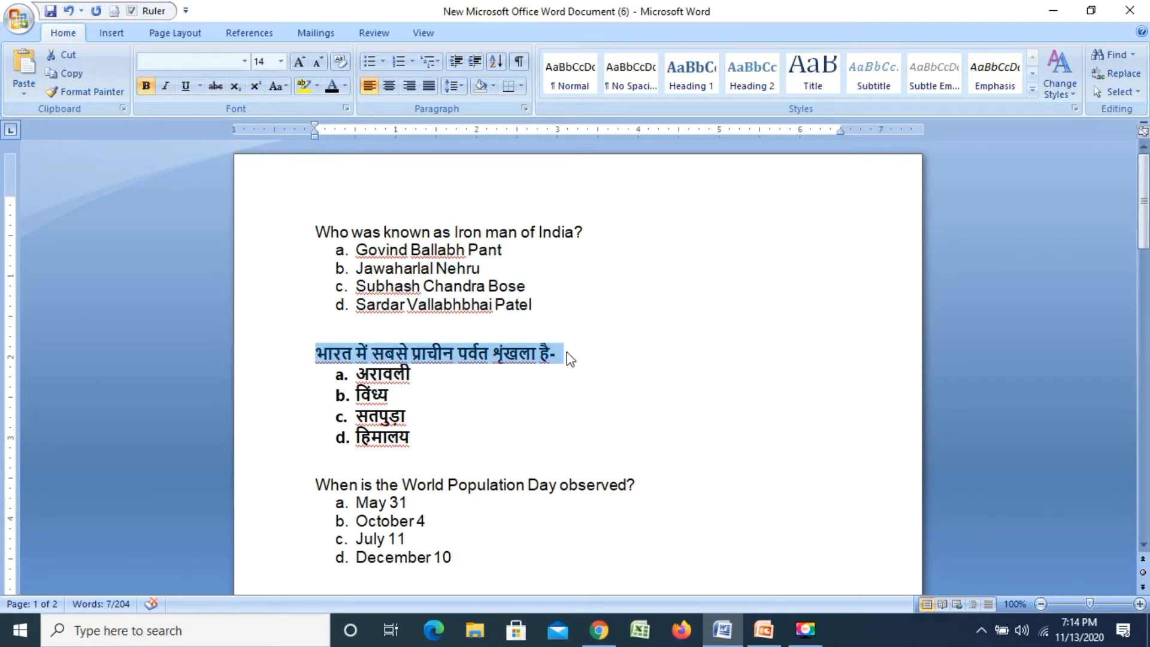
click(599, 630)
click(331, 392)
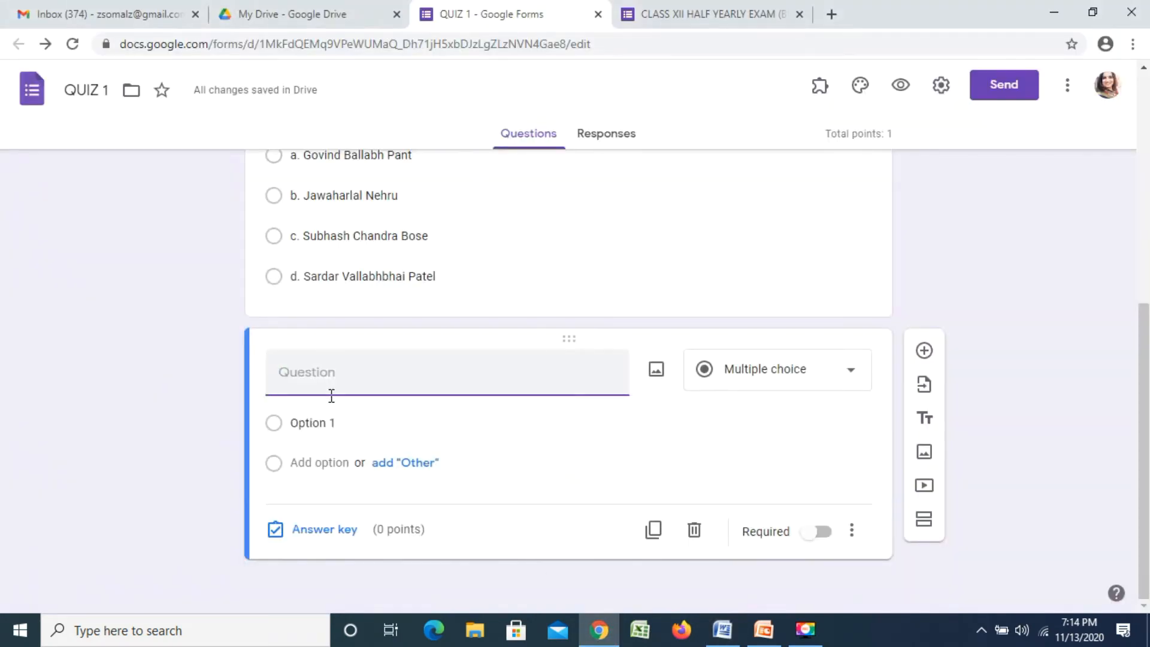
text(भारत में सबसे प्राचीन पर्वत श्रृंखला है-)
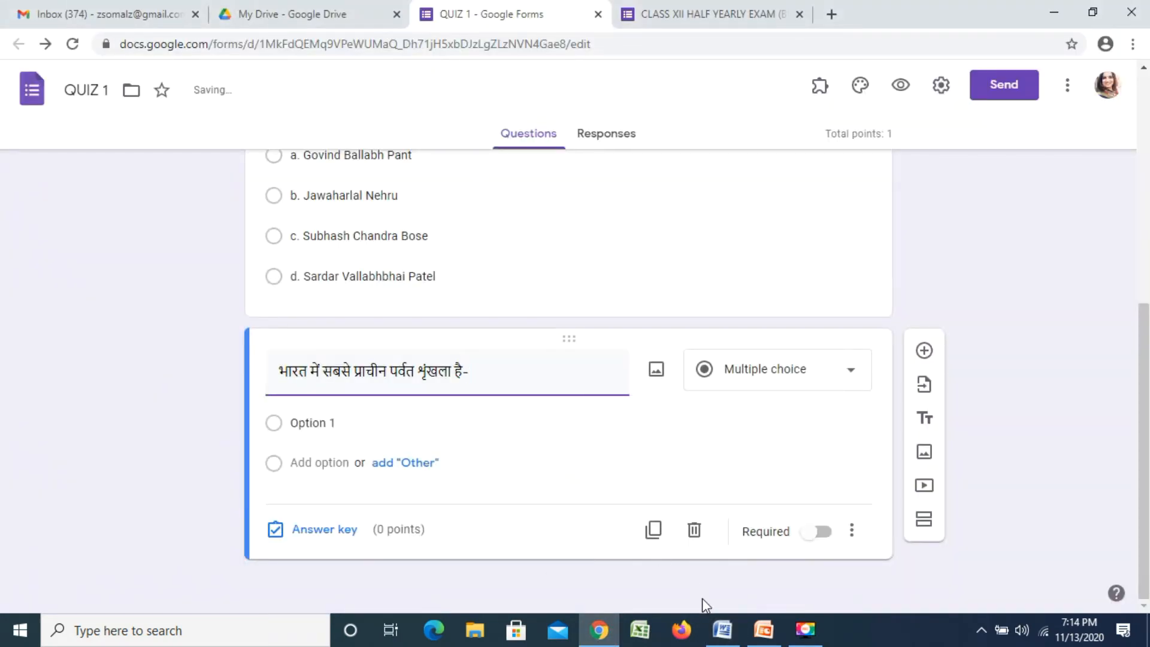
- Copy the four answer choices अरावली, विंध्य, सतपुड़ा and हिमालय from Word into the Hindi question's options
click(722, 632)
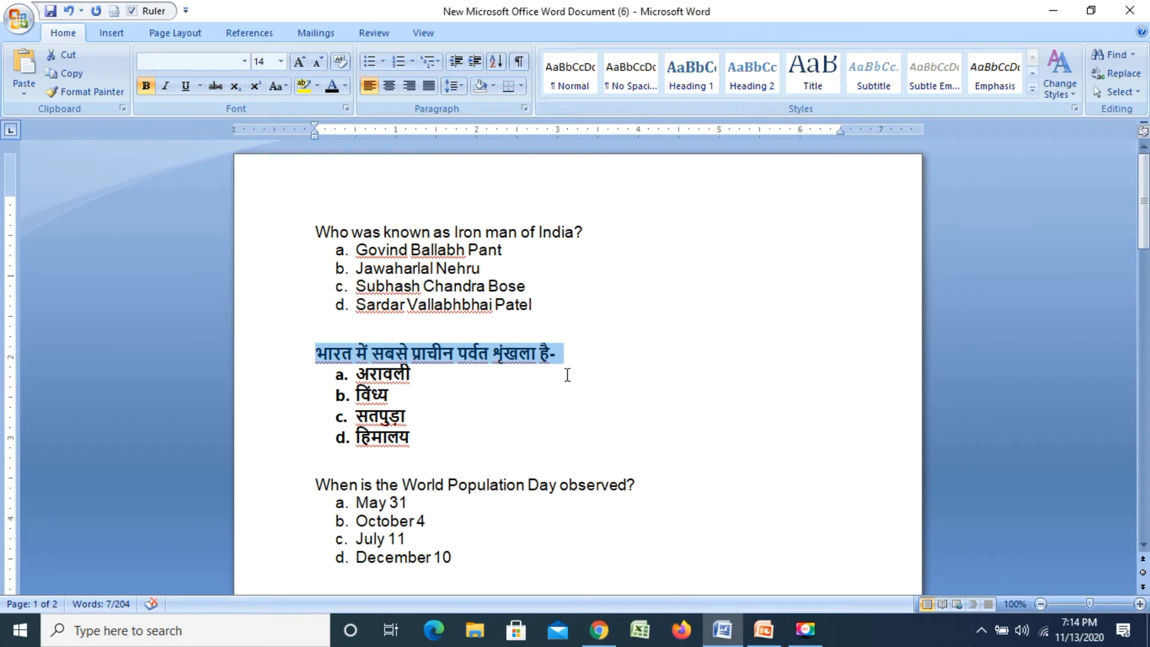
drag(357, 374, 415, 439)
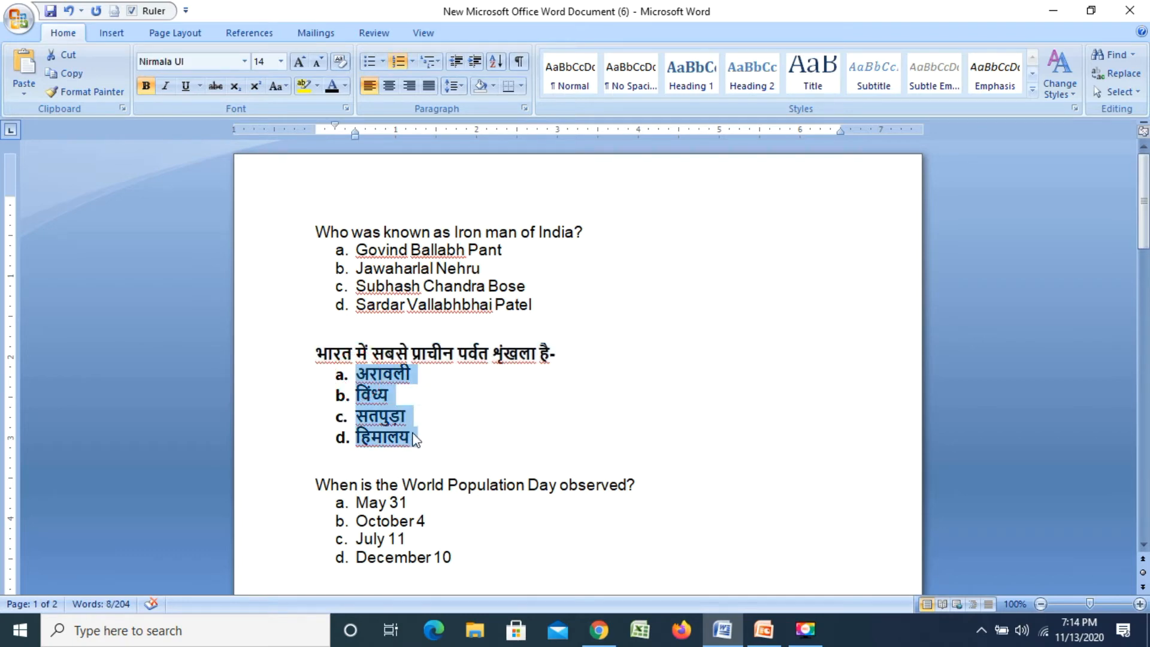
click(597, 633)
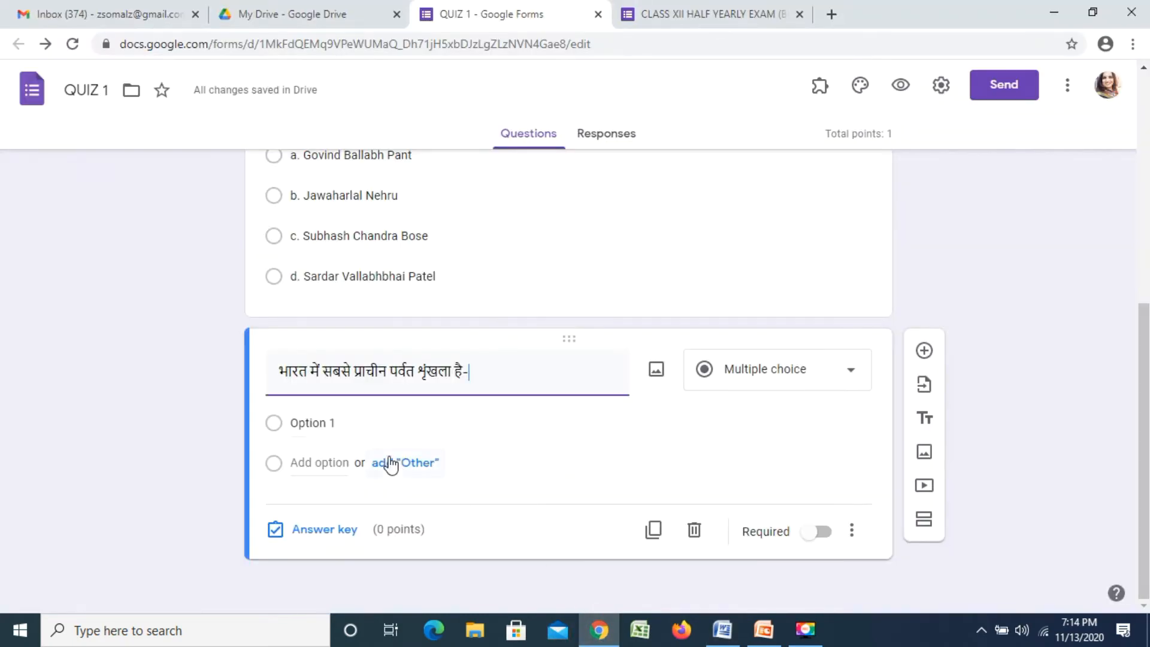
click(324, 421)
text(a.	अरावली b.	विंध्य c.	सतपुड़ा d.	हिमालय)
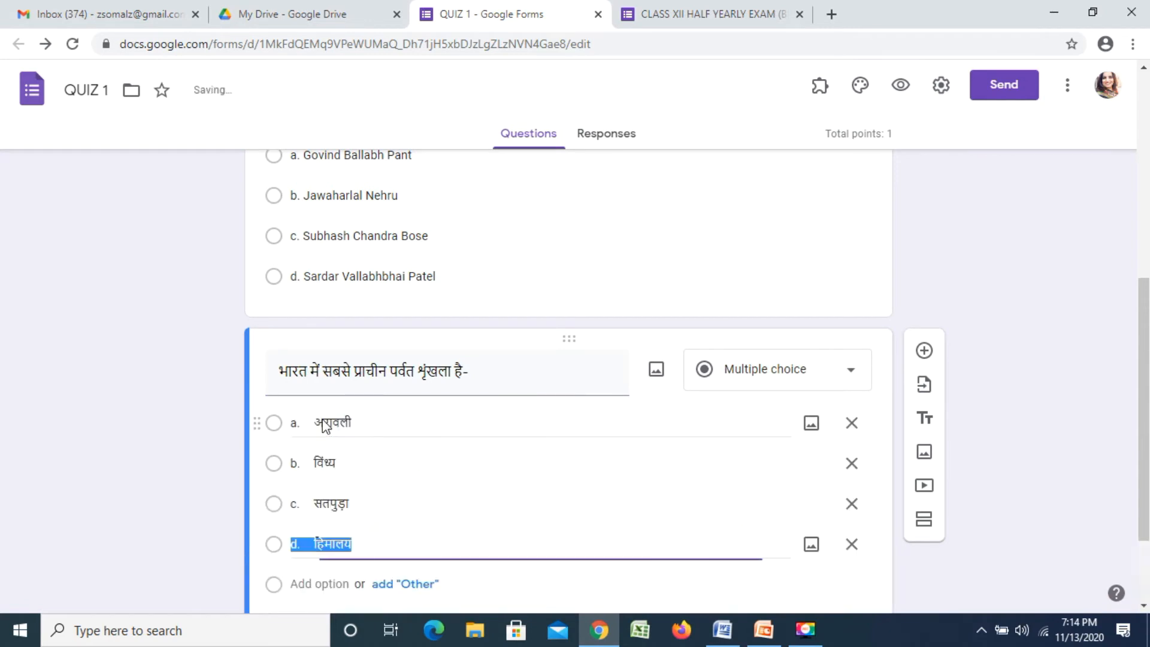
click(419, 540)
- Make the Hindi mountain-range question required and set a. अरावली as its correct answer, worth 1 point
scroll(569, 383, down, 2)
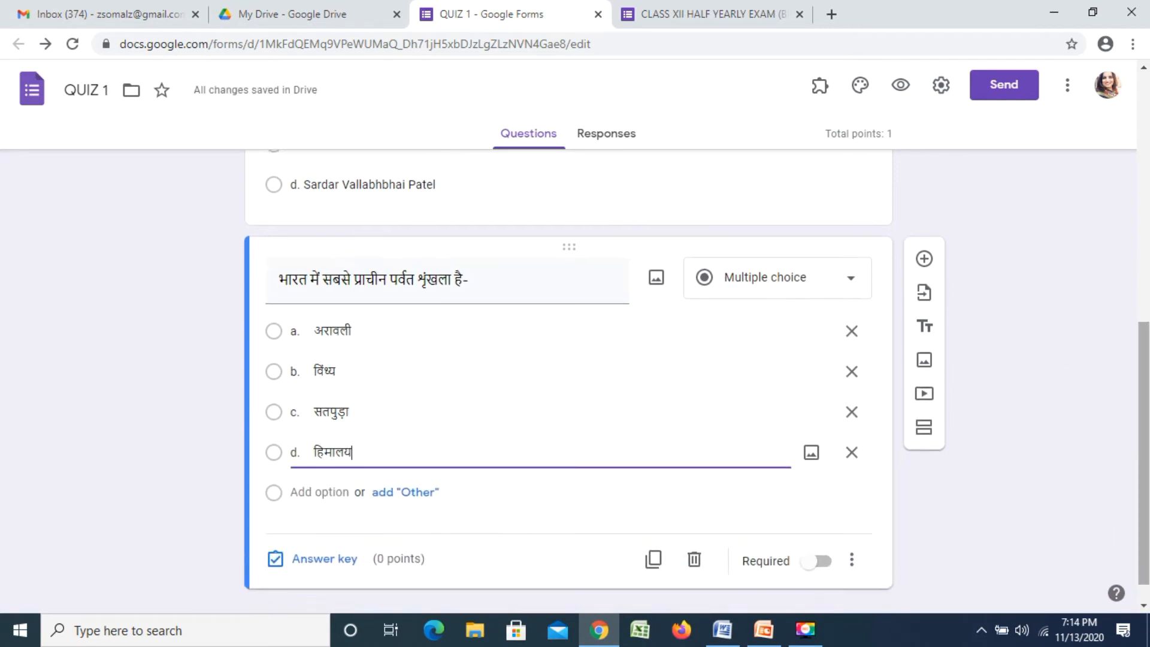
click(817, 565)
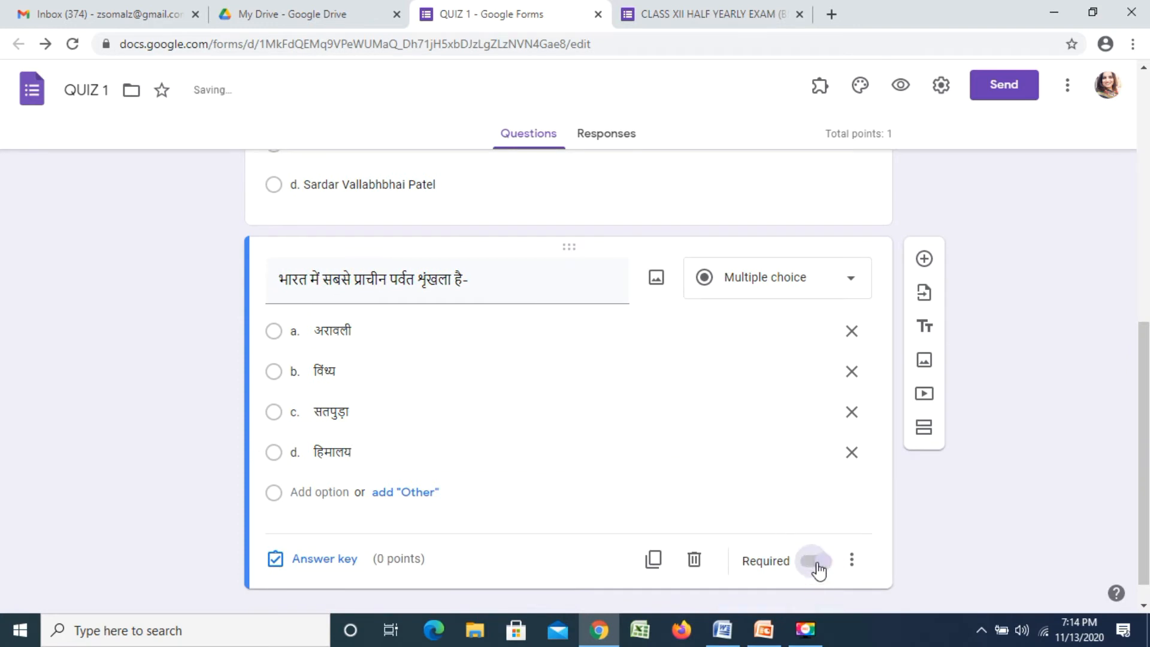
click(318, 559)
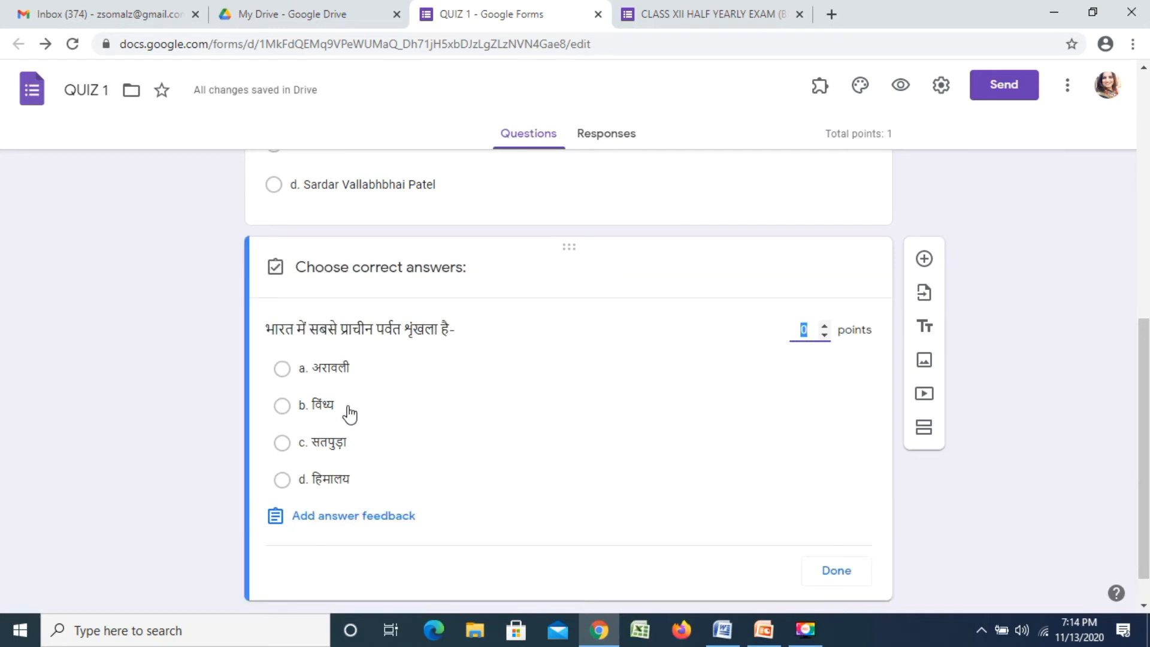
click(283, 370)
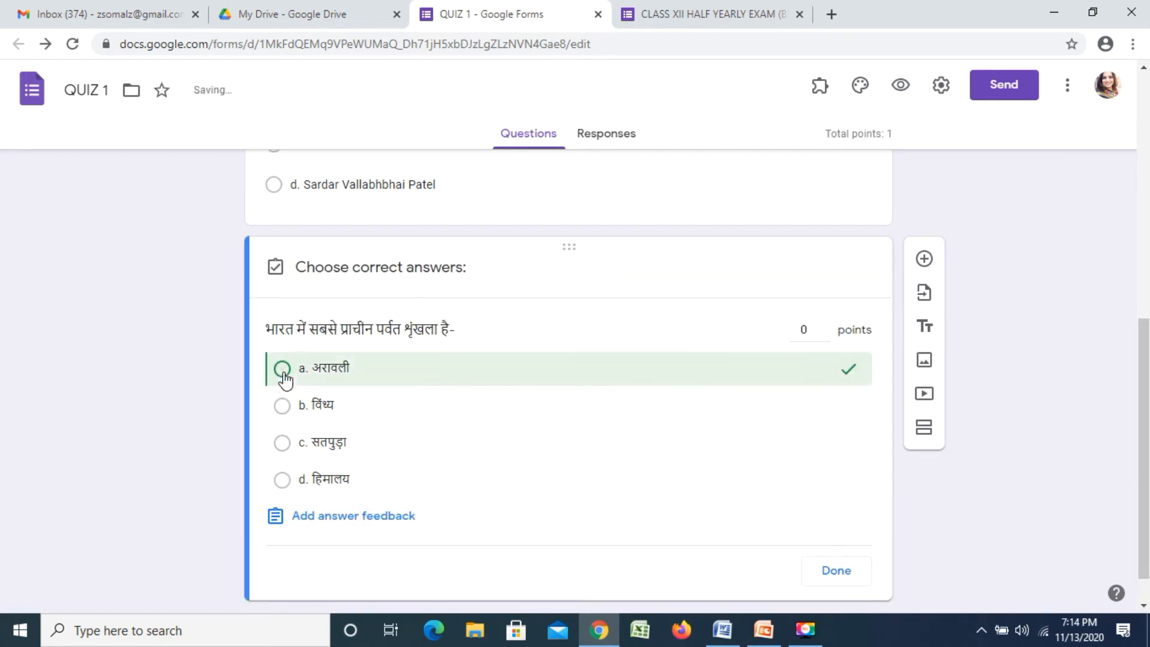
click(825, 326)
scroll(1129, 398, down, 1)
click(839, 533)
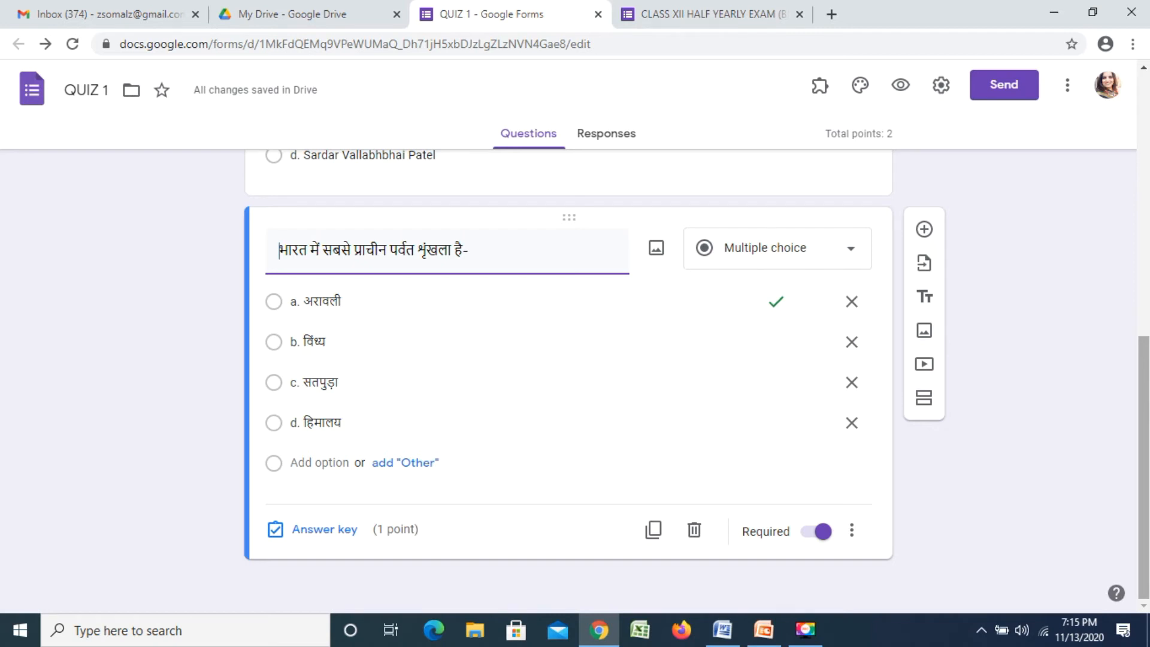
- Add a new question and fill its text with "When is the World Population Day observed?" copied from the Word document
click(925, 229)
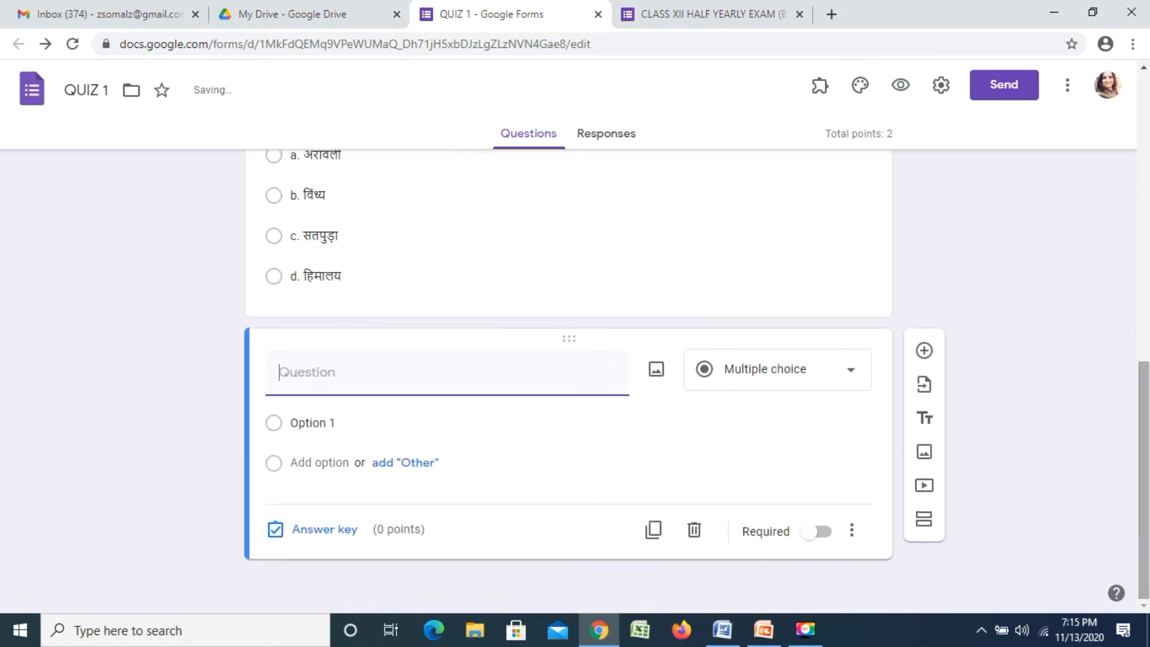
click(723, 630)
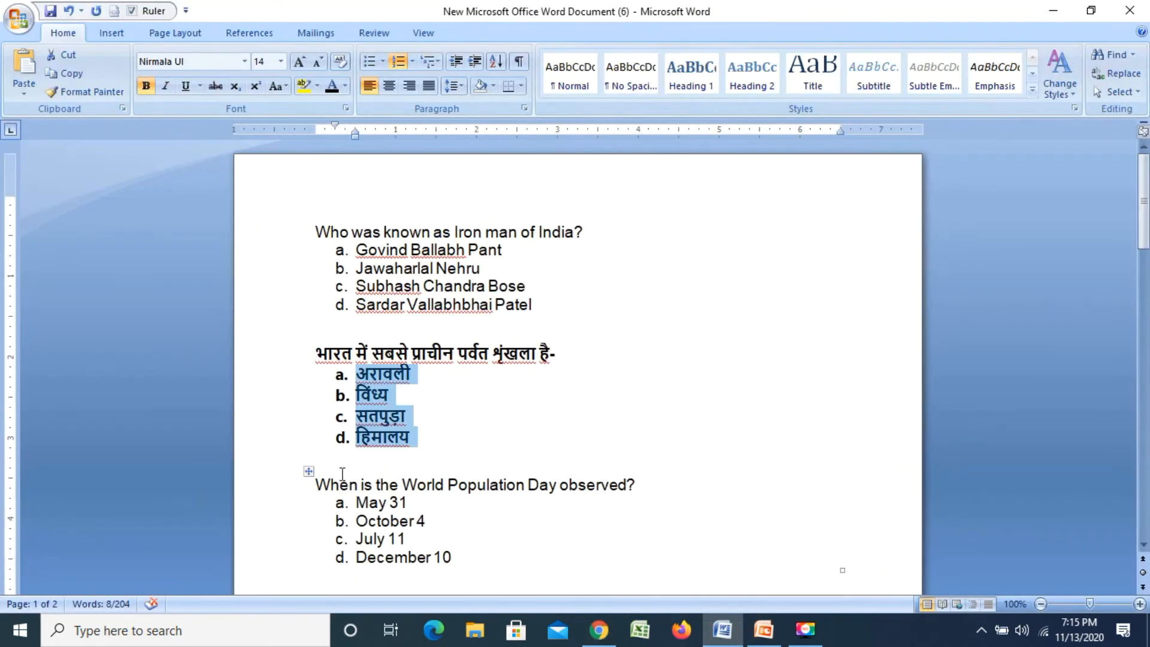
drag(321, 482, 664, 490)
key(ctrl+c)
click(599, 631)
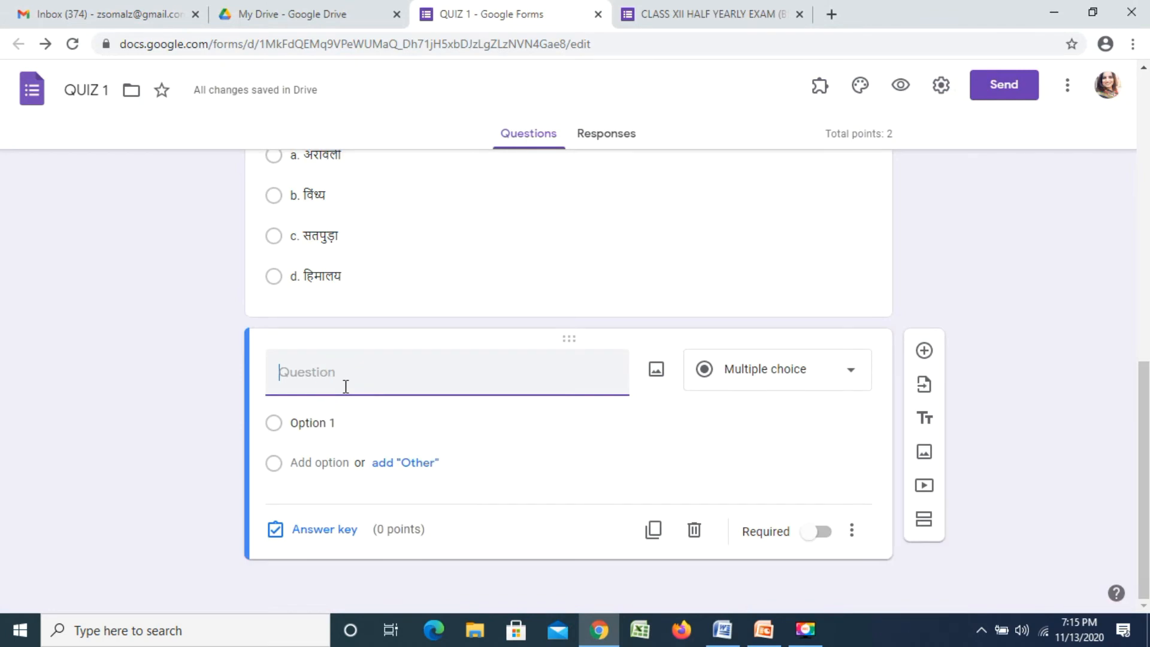
key(ctrl+v)
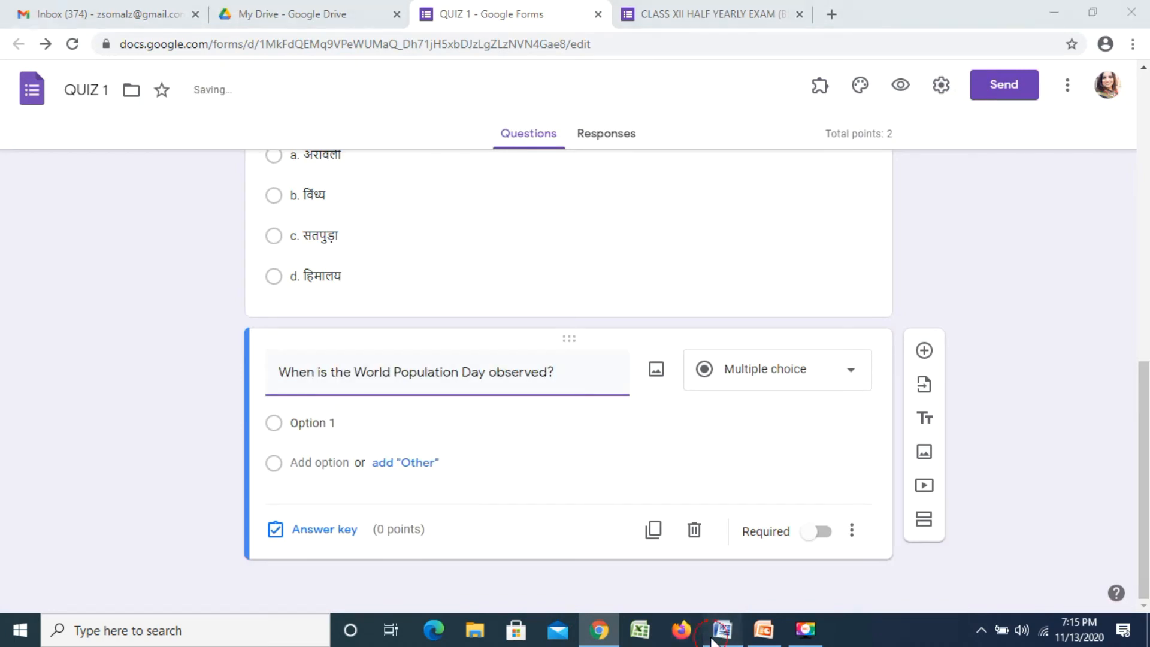
- Copy the four answer choices May 31, October 4, July 11 and December 10 from Word into the World Population Day question's options
click(720, 632)
drag(355, 503, 454, 557)
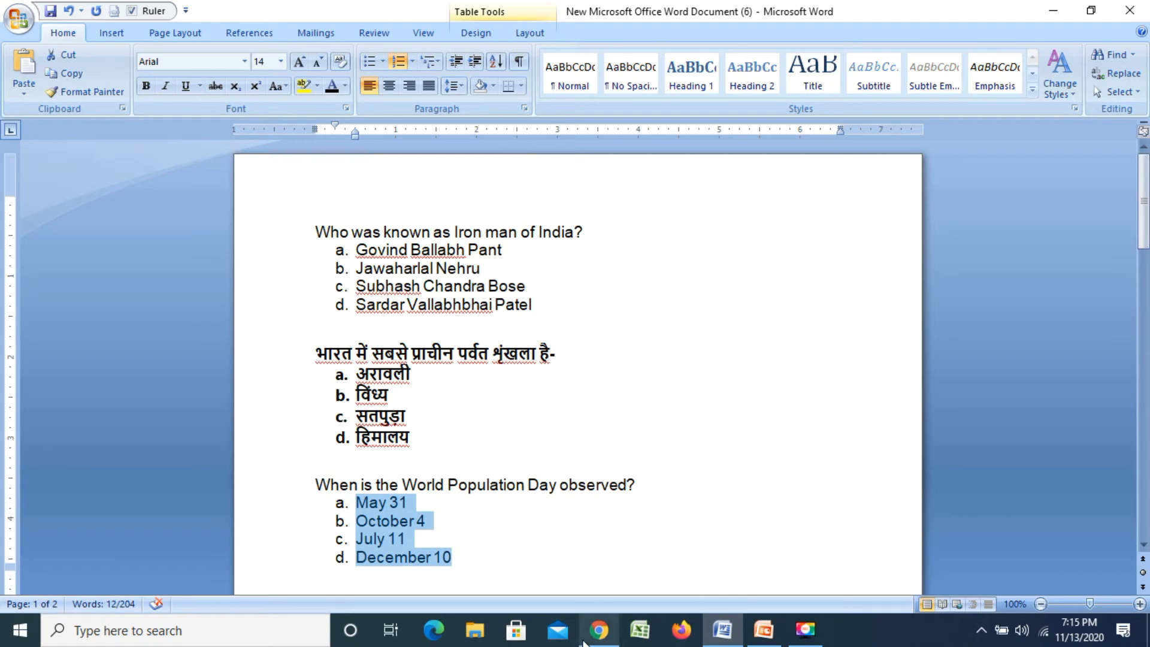
click(599, 630)
click(313, 456)
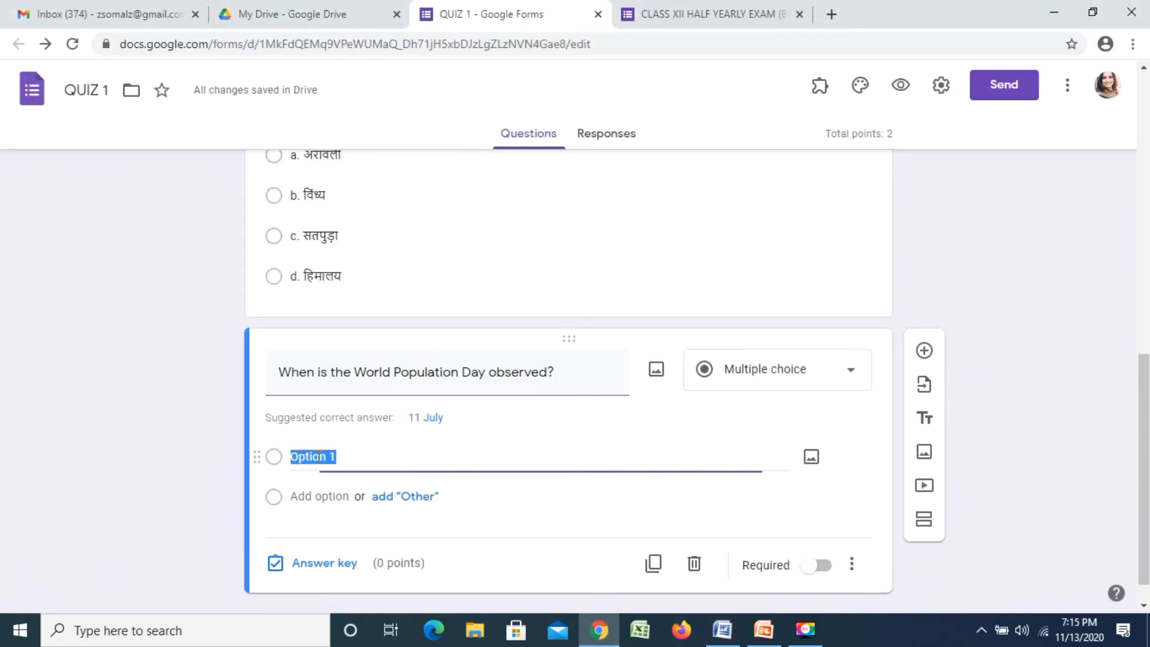
text(a.	May 31 b.	October 4 c.	July 11 d.	December 10)
- Set the World Population Day question's answer key to c. July 11, worth 1 point
drag(1137, 379, 1130, 430)
click(1057, 397)
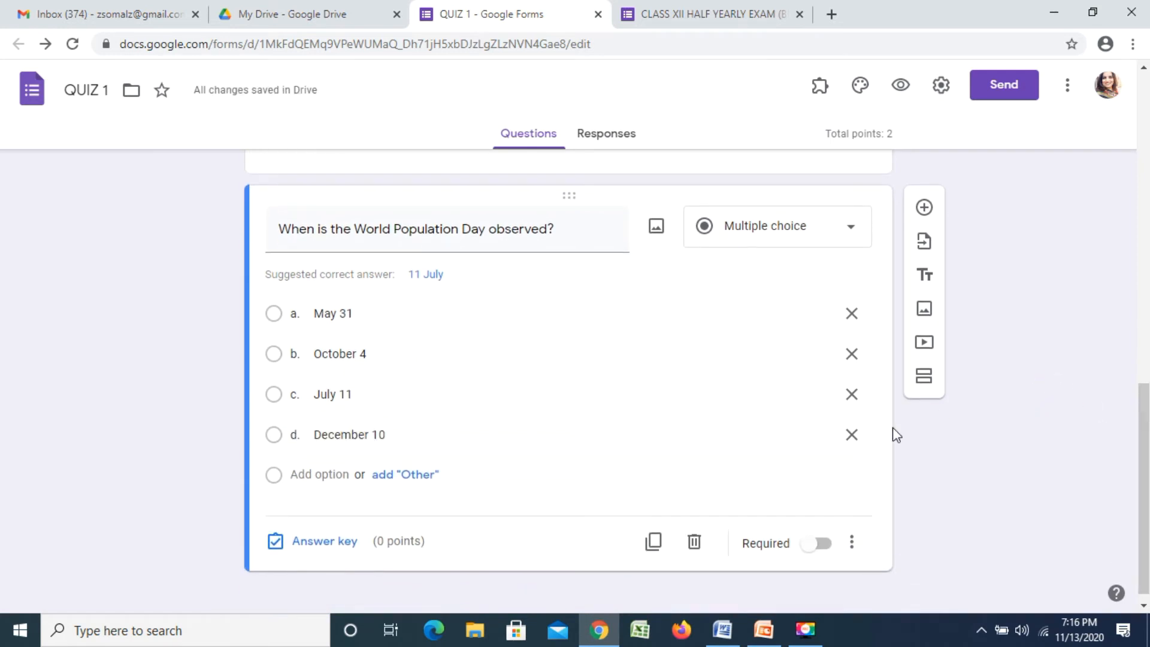
click(313, 544)
click(282, 403)
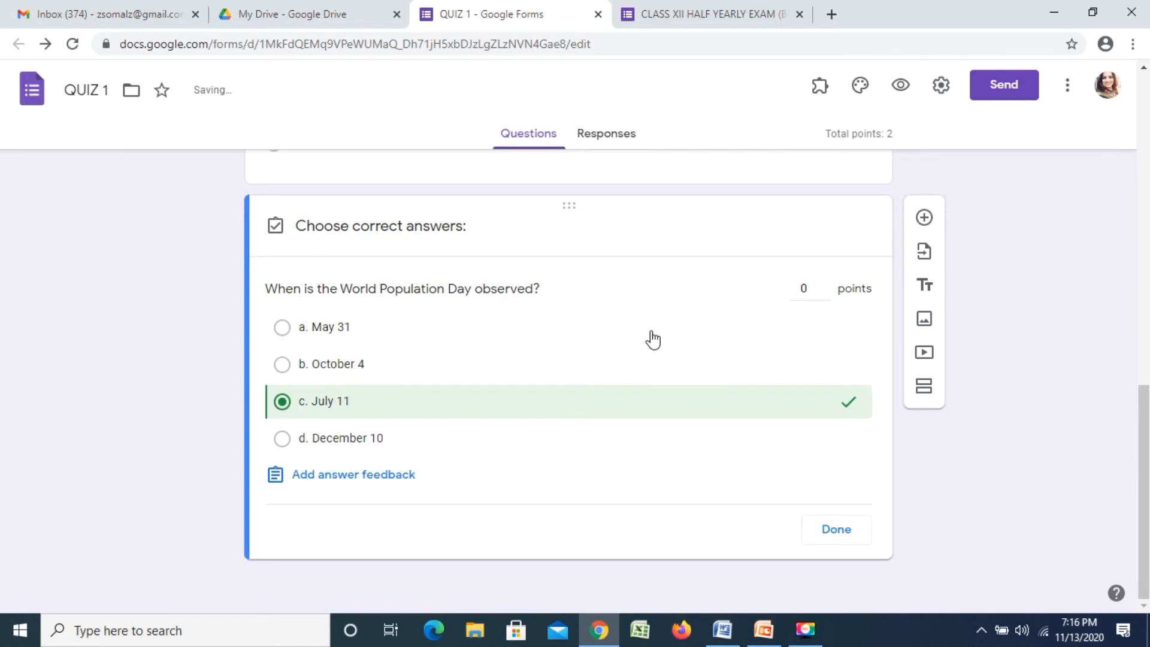
click(824, 285)
click(834, 531)
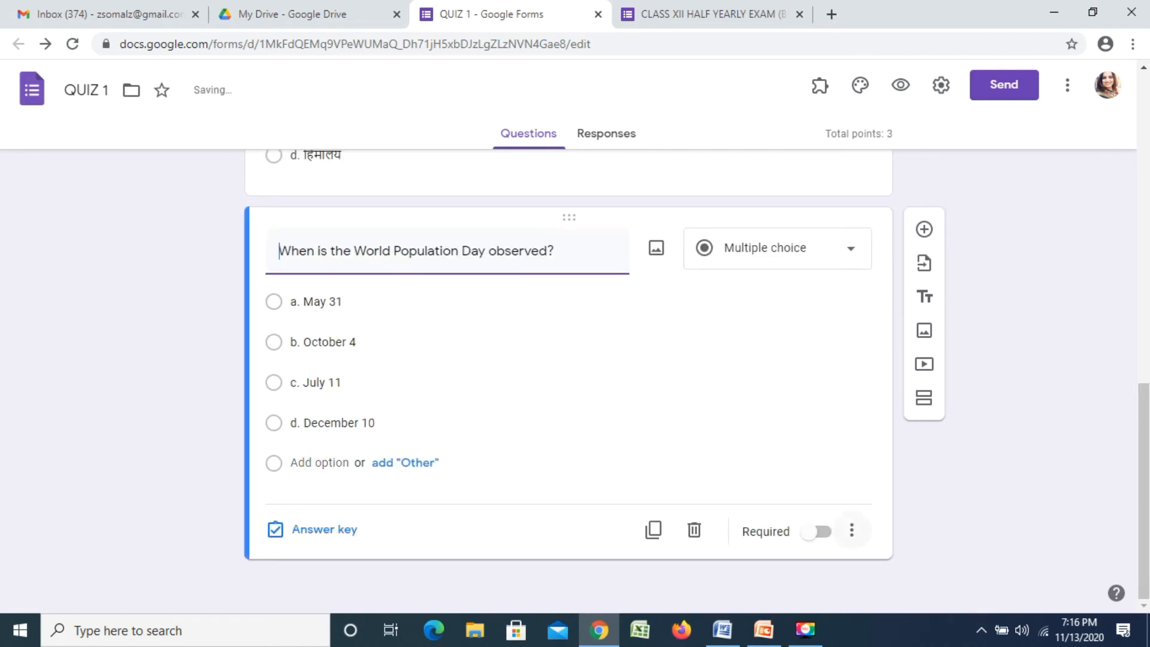
- Check the required marks on the earlier questions and make the World Population Day question required
drag(1143, 411, 1143, 277)
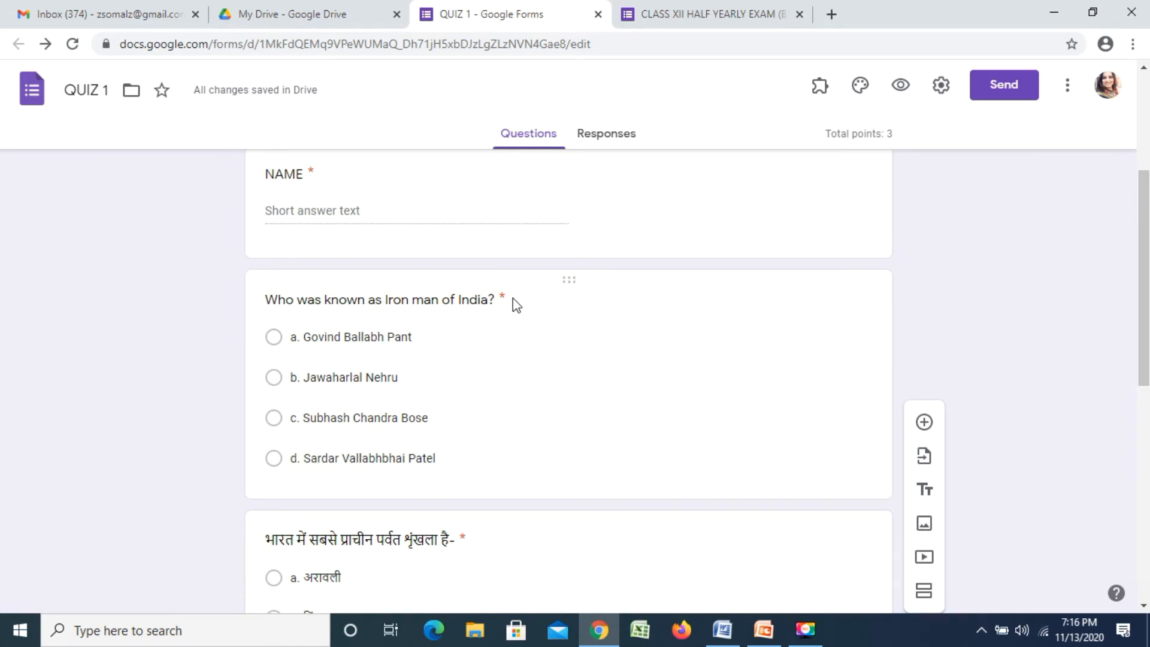
drag(1143, 276, 1143, 359)
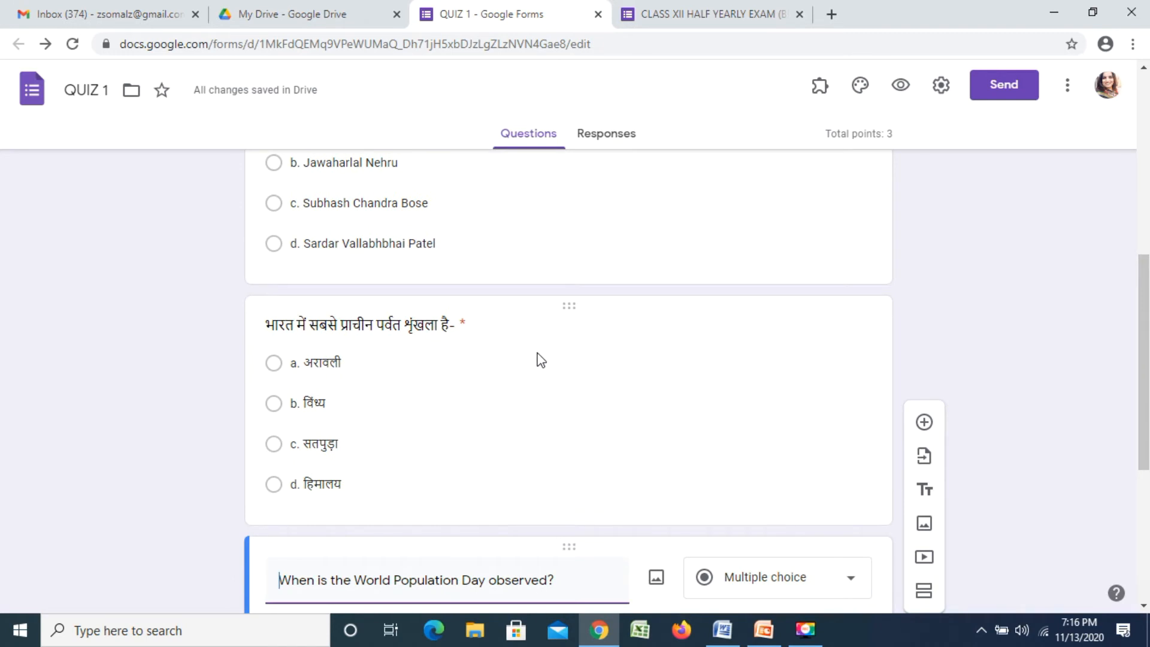
drag(1145, 373, 1112, 472)
click(1085, 458)
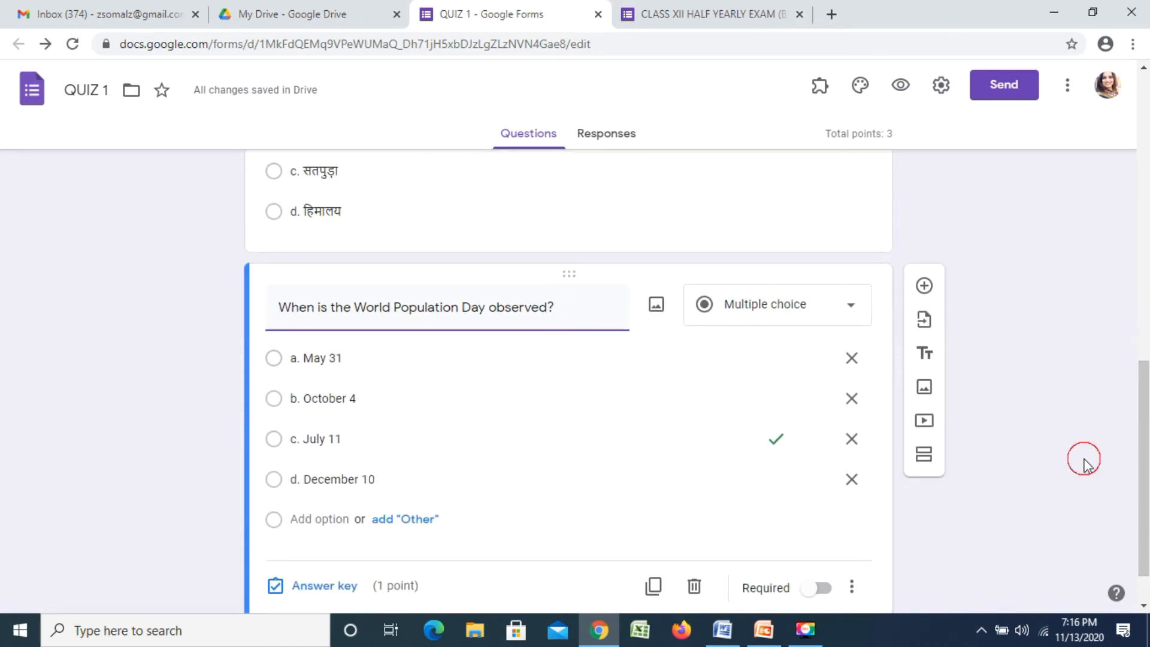
drag(1144, 438, 1144, 305)
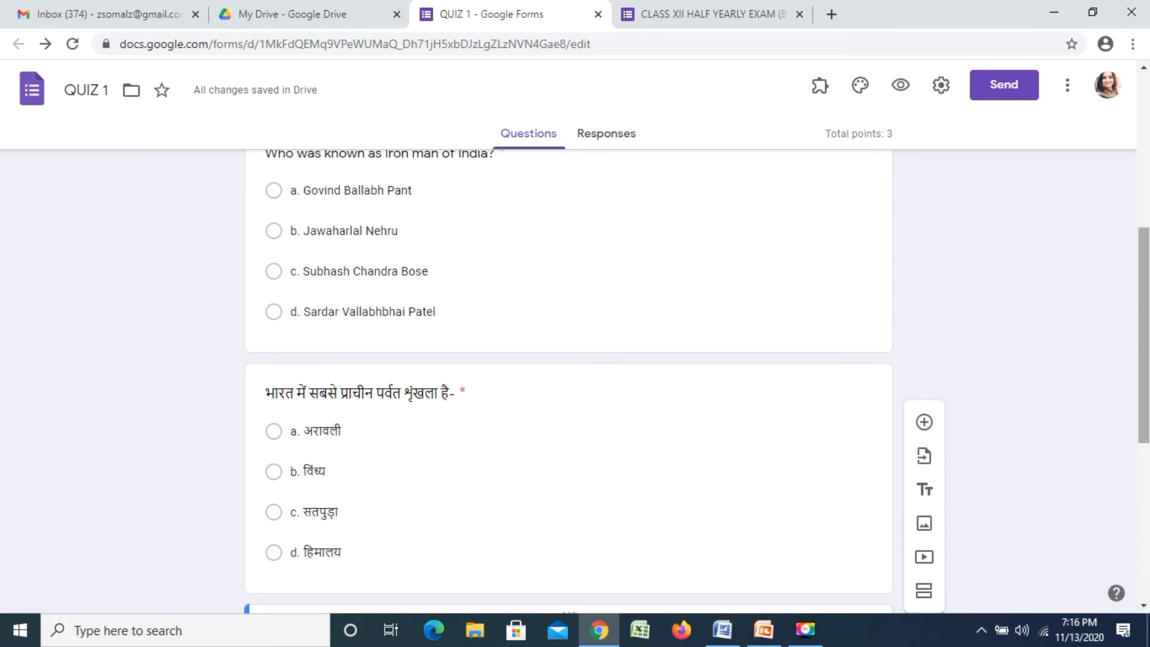
drag(1140, 372, 1141, 344)
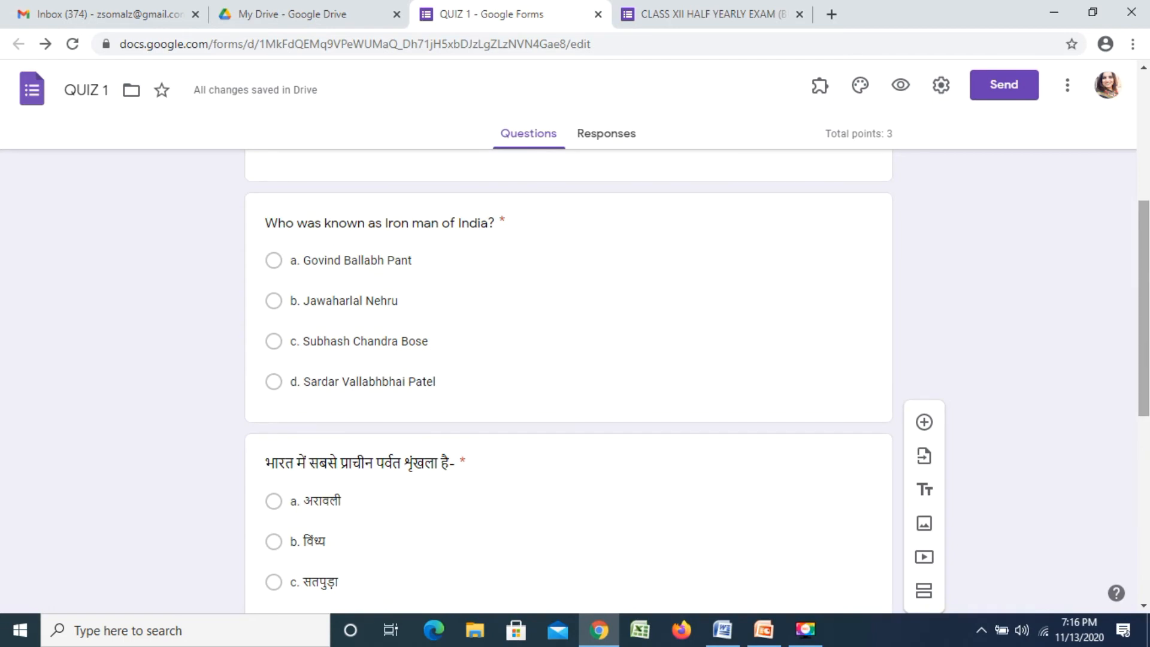
drag(1140, 343, 1140, 526)
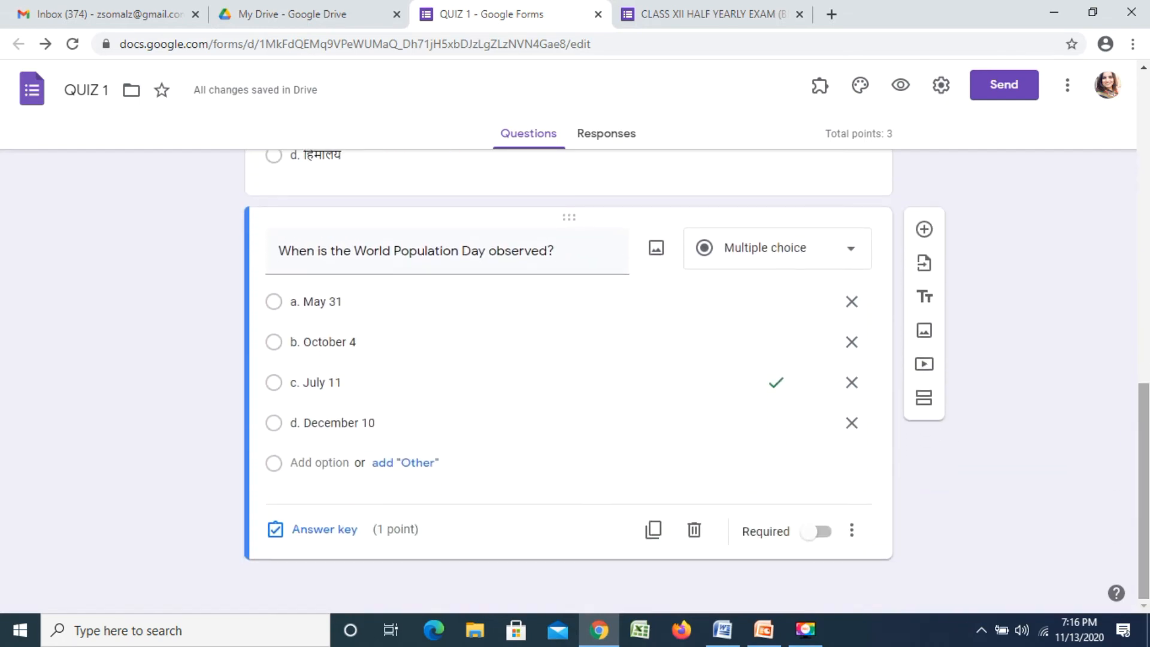
click(812, 540)
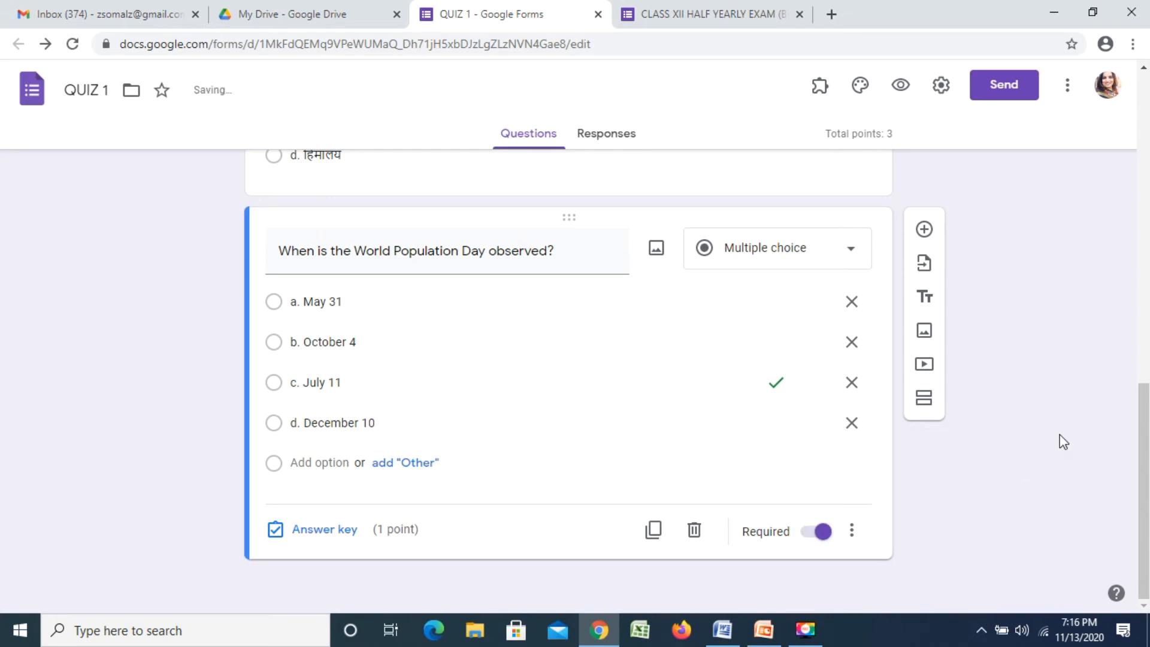
- Add a question below the World Population Day question and make it a File upload question, allowing respondents to upload files to Drive
click(924, 233)
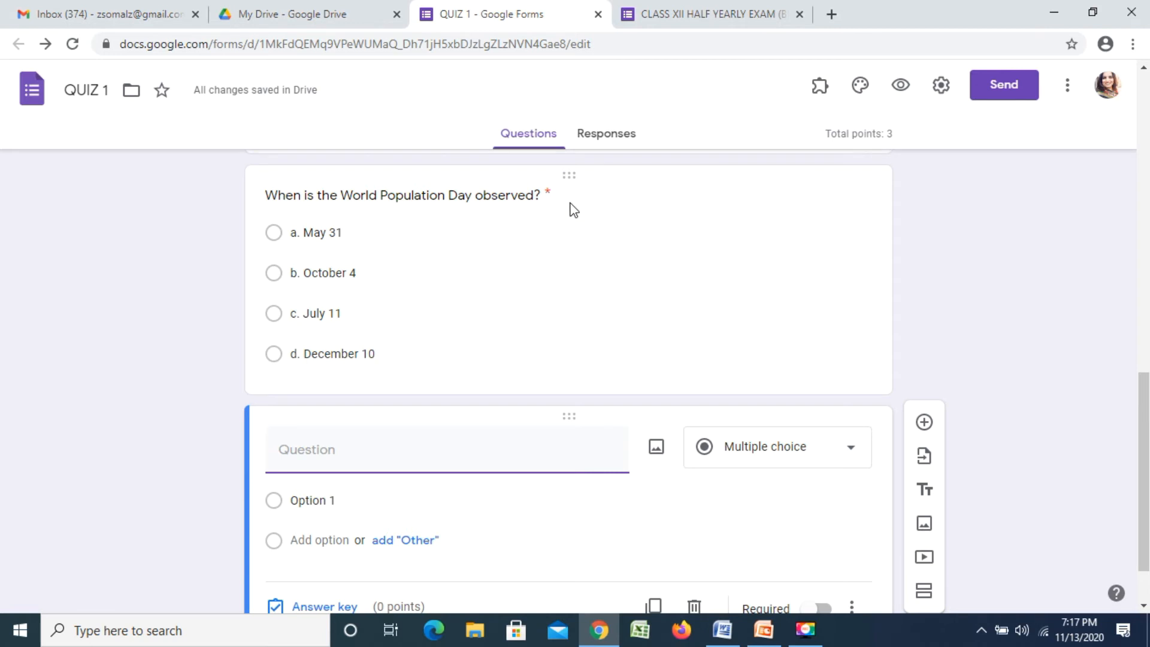
drag(1143, 442, 1142, 252)
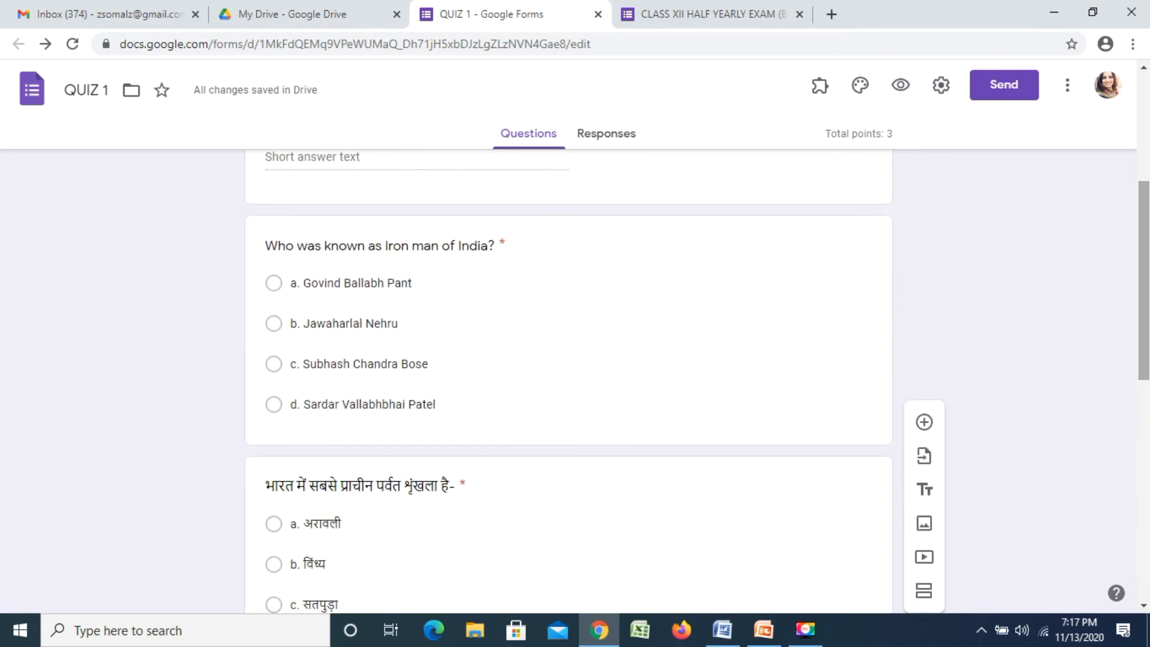
scroll(1141, 252, down, 2)
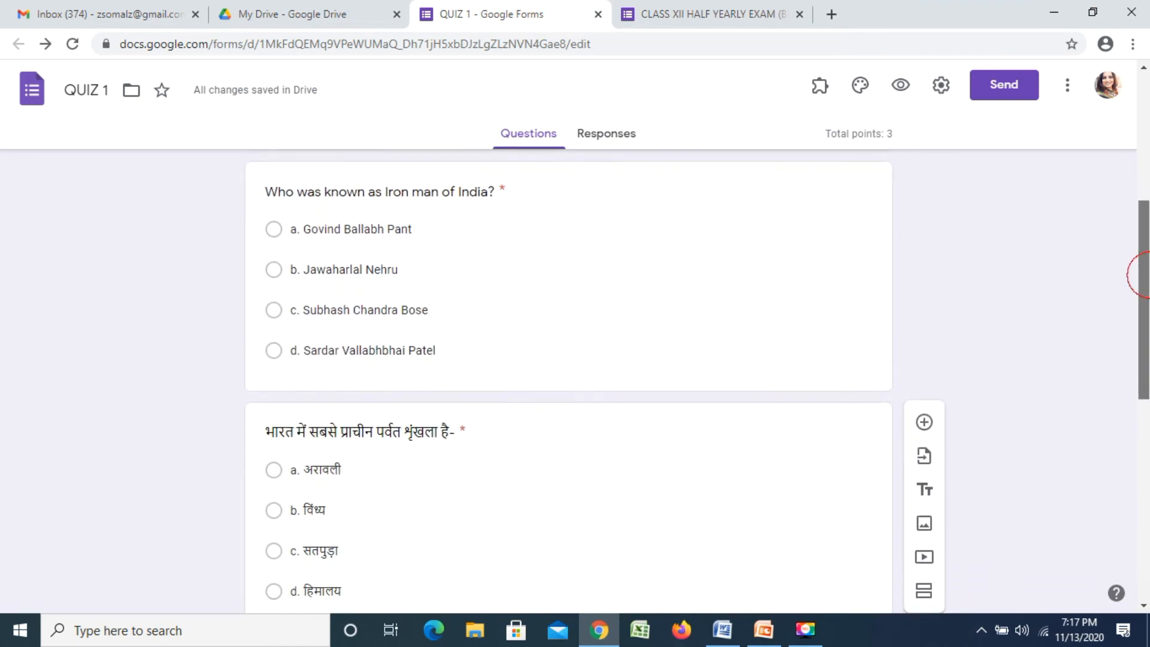
scroll(697, 381, down, 5)
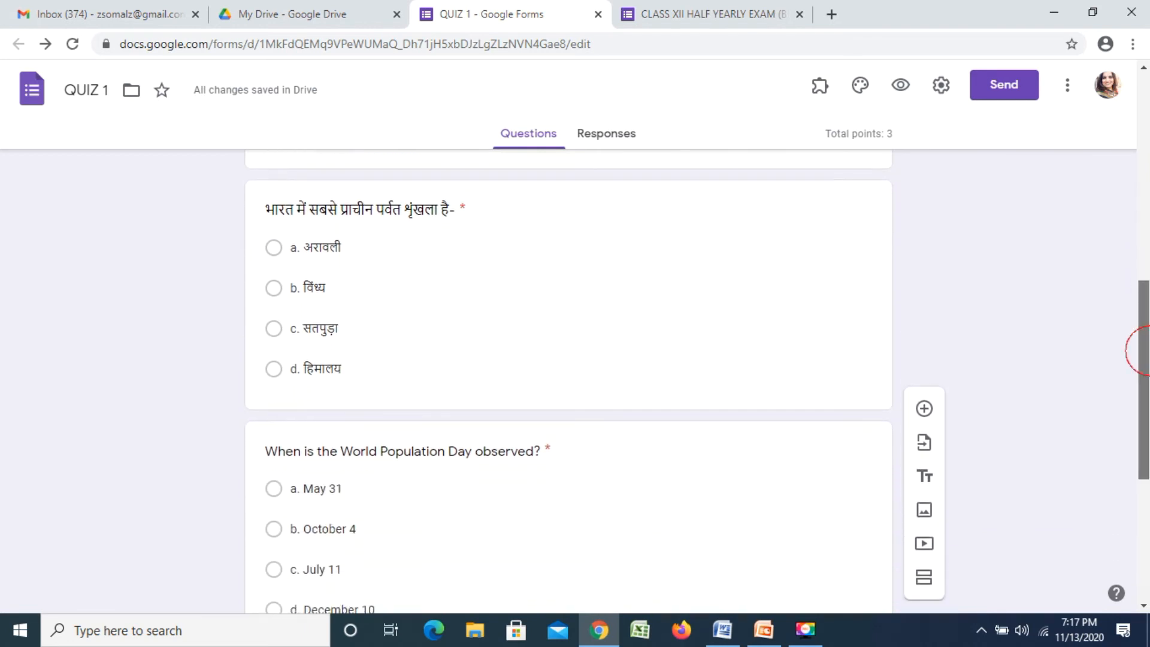
scroll(568, 381, down, 2)
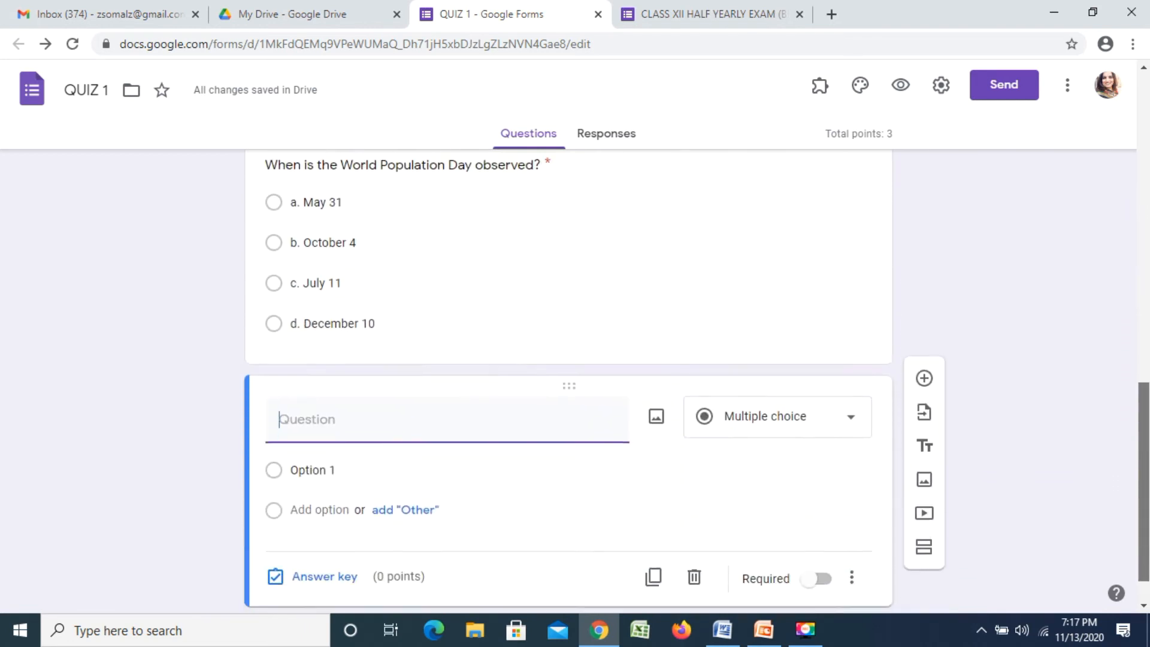
click(851, 410)
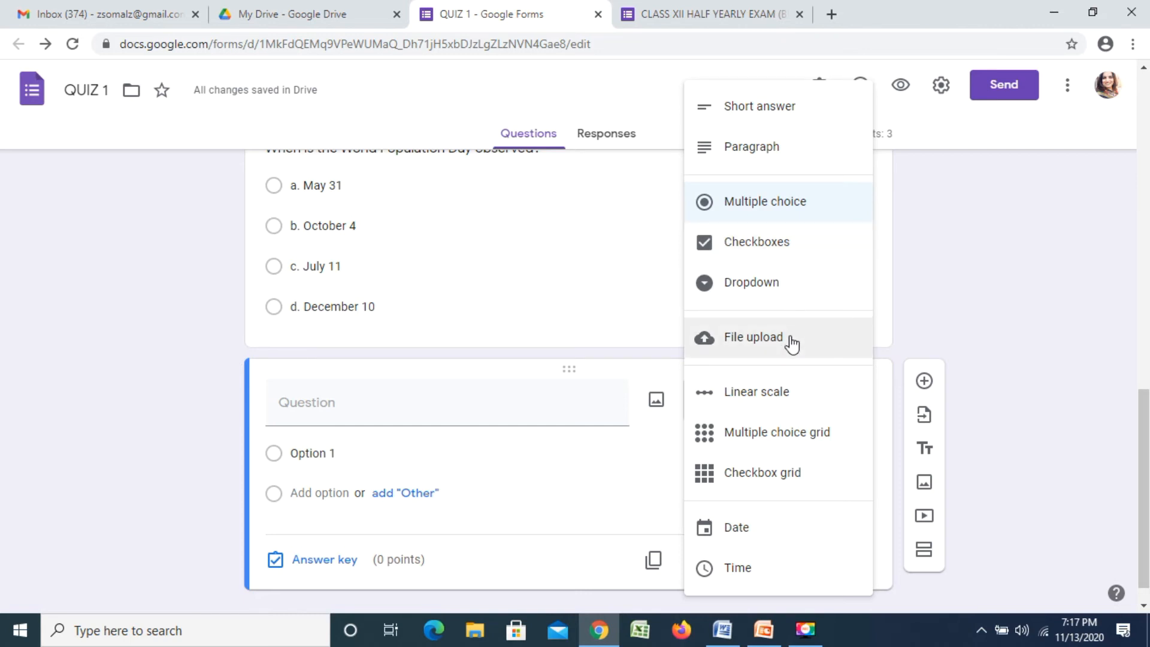
click(753, 339)
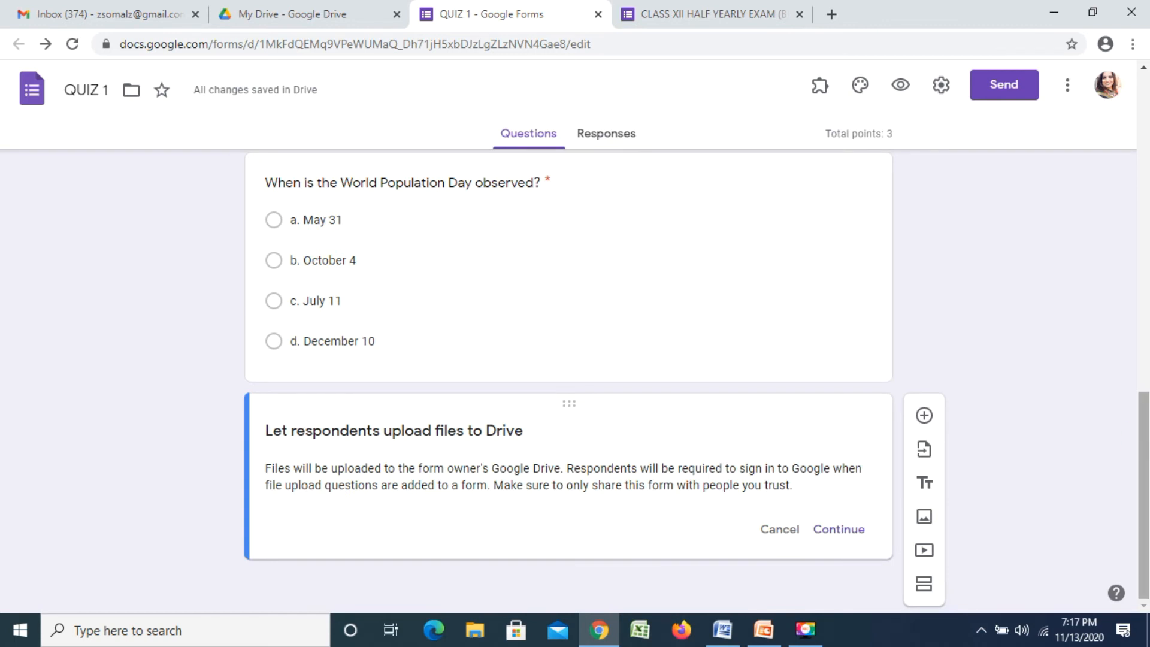
click(836, 532)
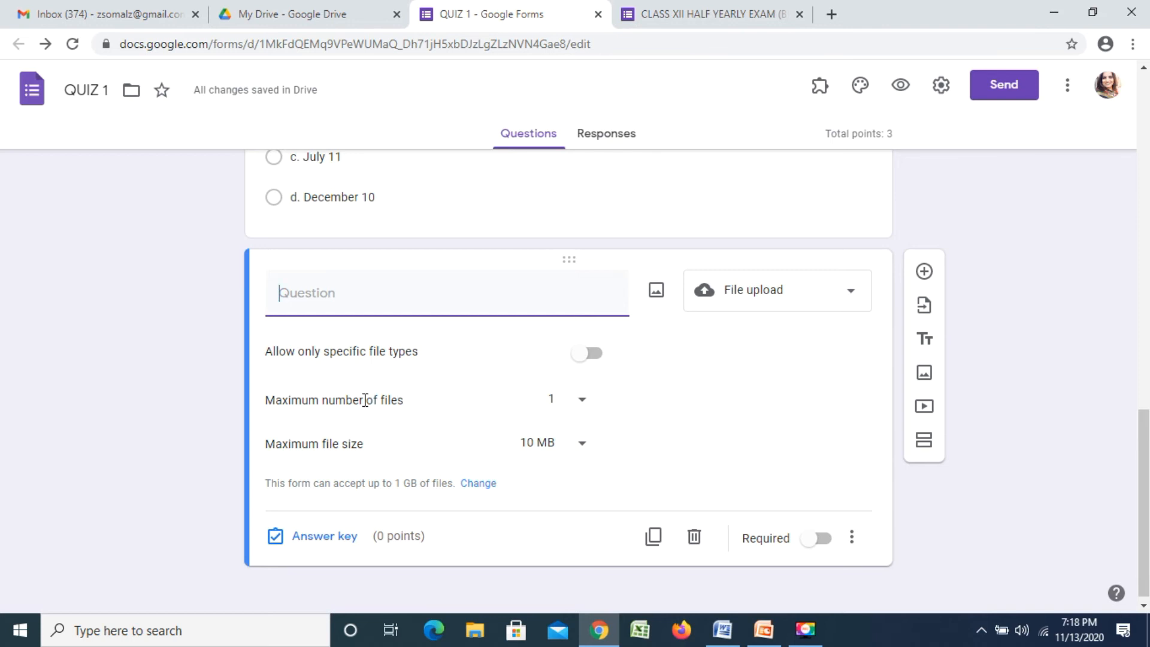
- Set the file upload question's maximum number of files to 5 and its maximum file size to 100 MB
click(589, 402)
click(572, 448)
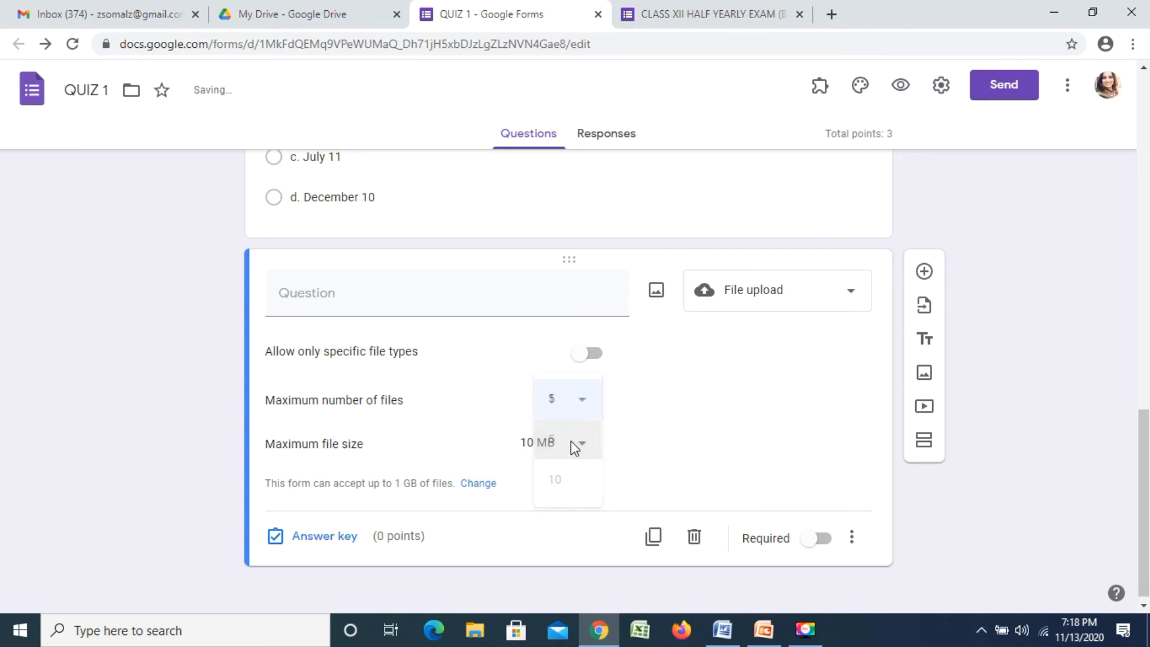
click(582, 452)
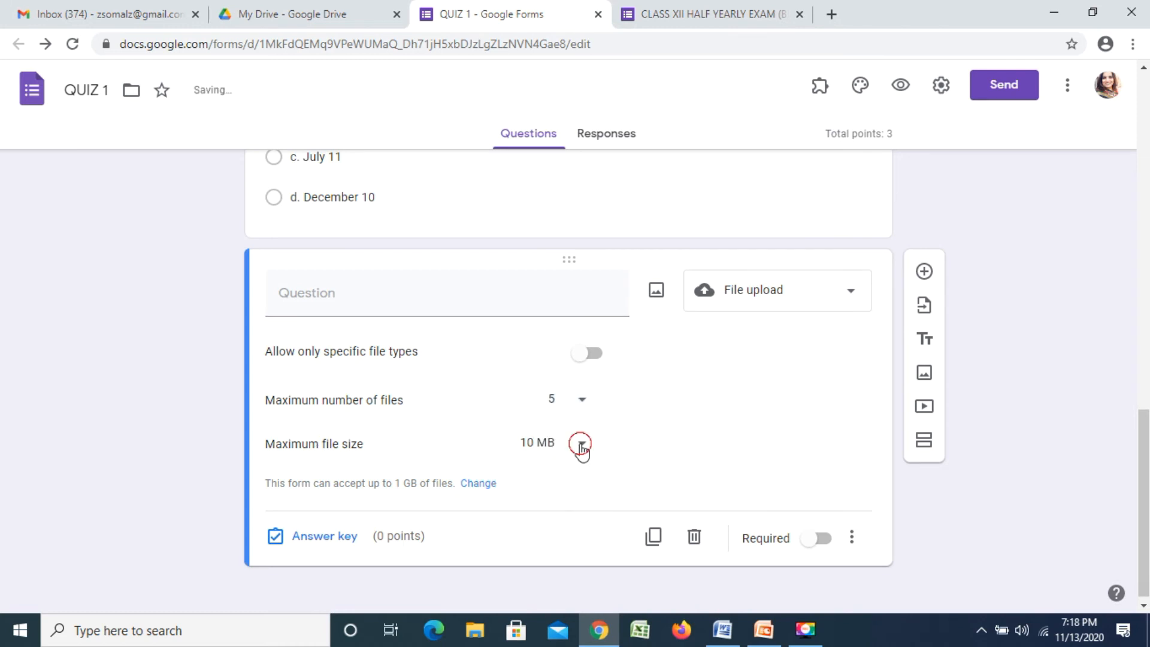
click(570, 494)
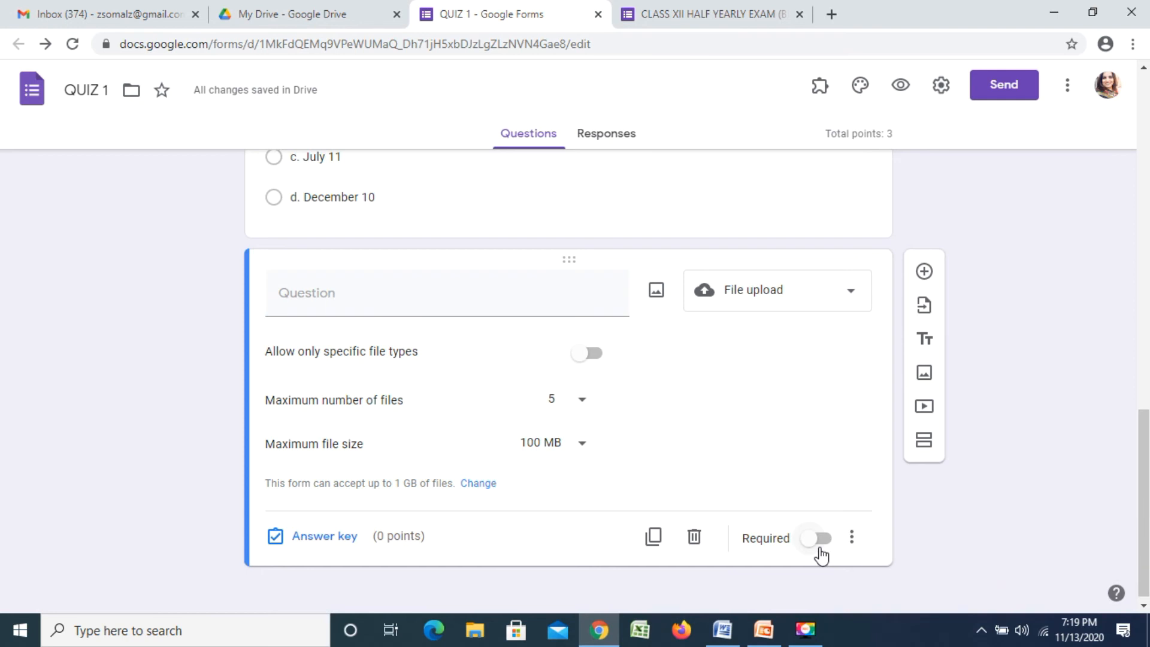
- Copy the shortened link for sharing QUIZ 1 and close the send dialog
scroll(1138, 398, up, 10)
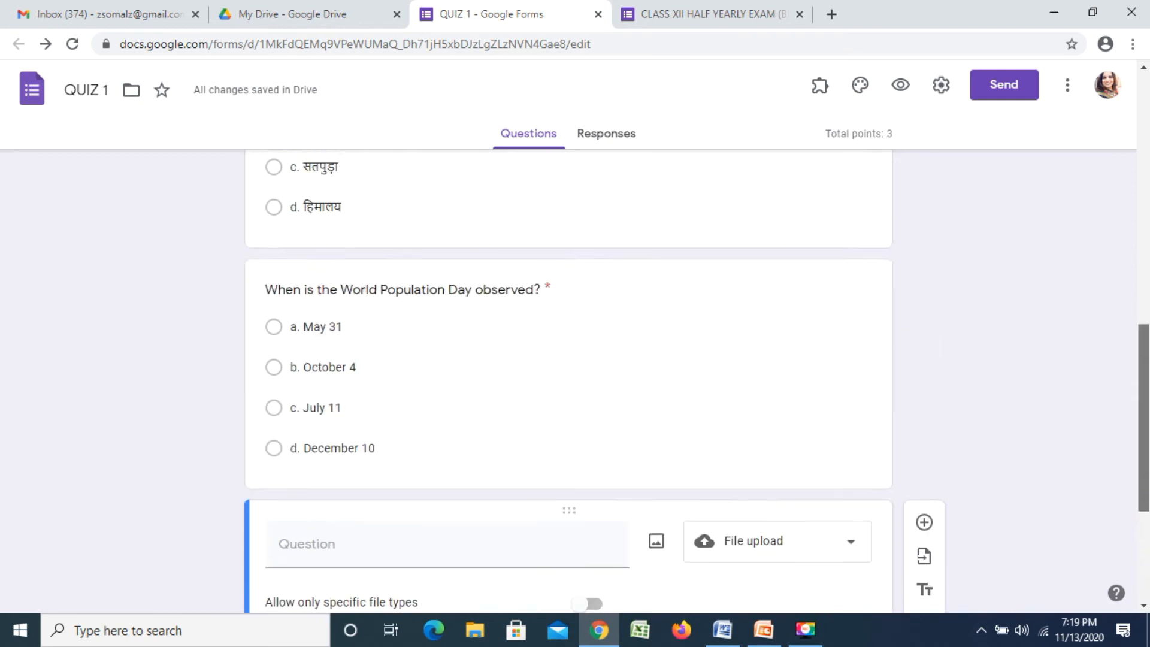
scroll(569, 383, up, 3)
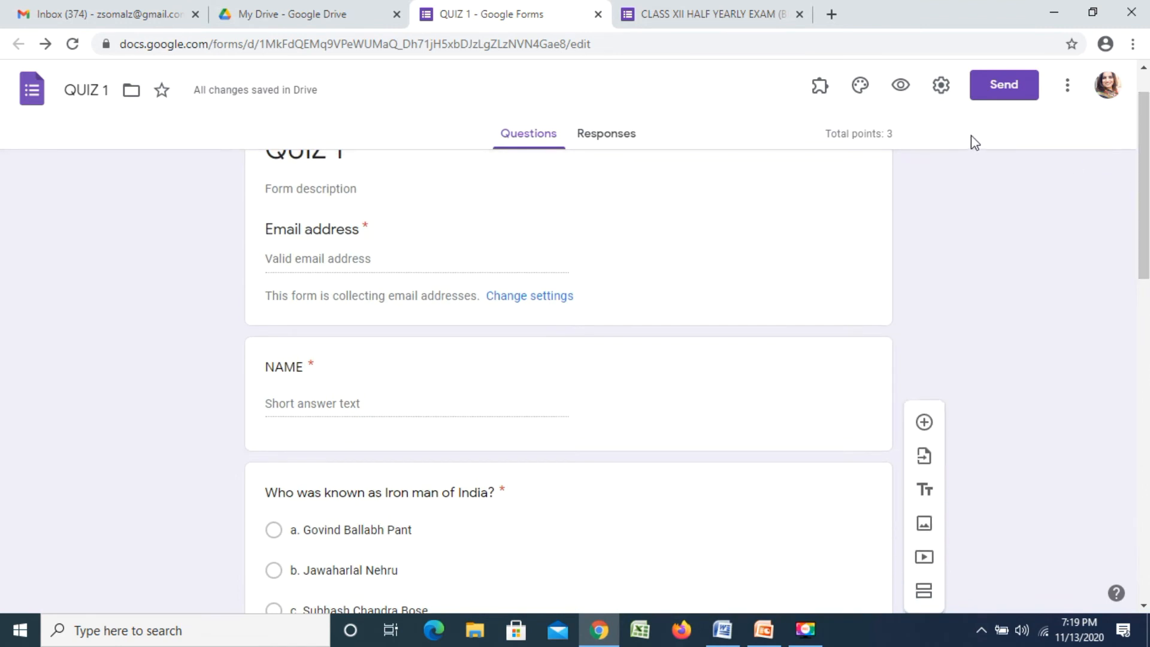
click(995, 88)
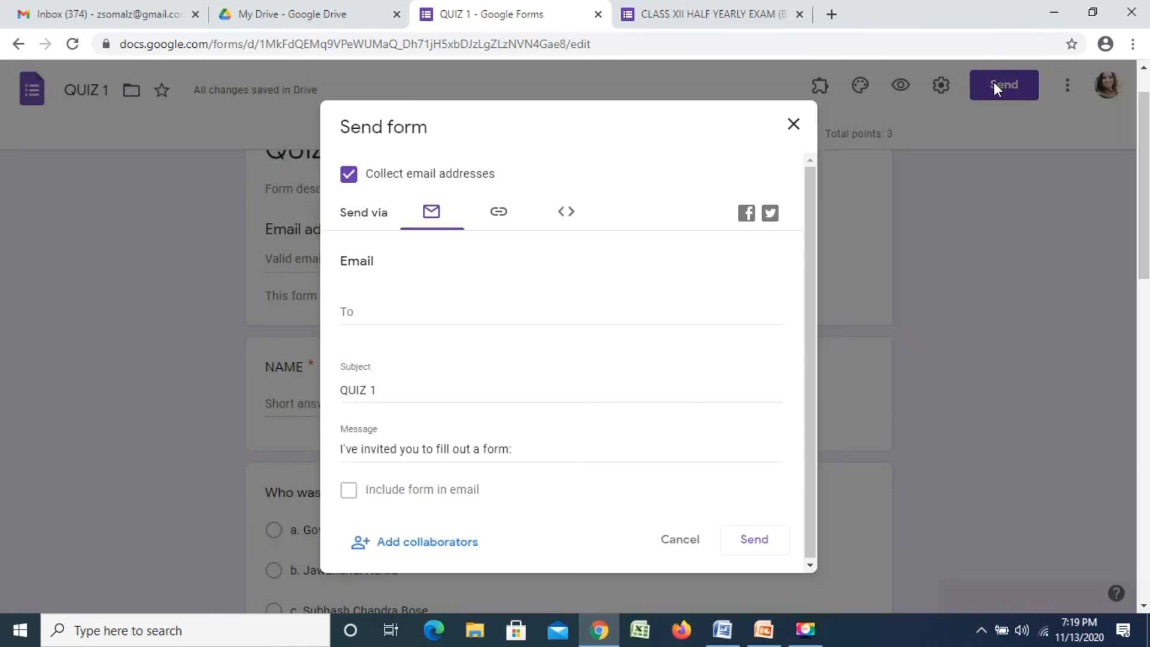
click(497, 221)
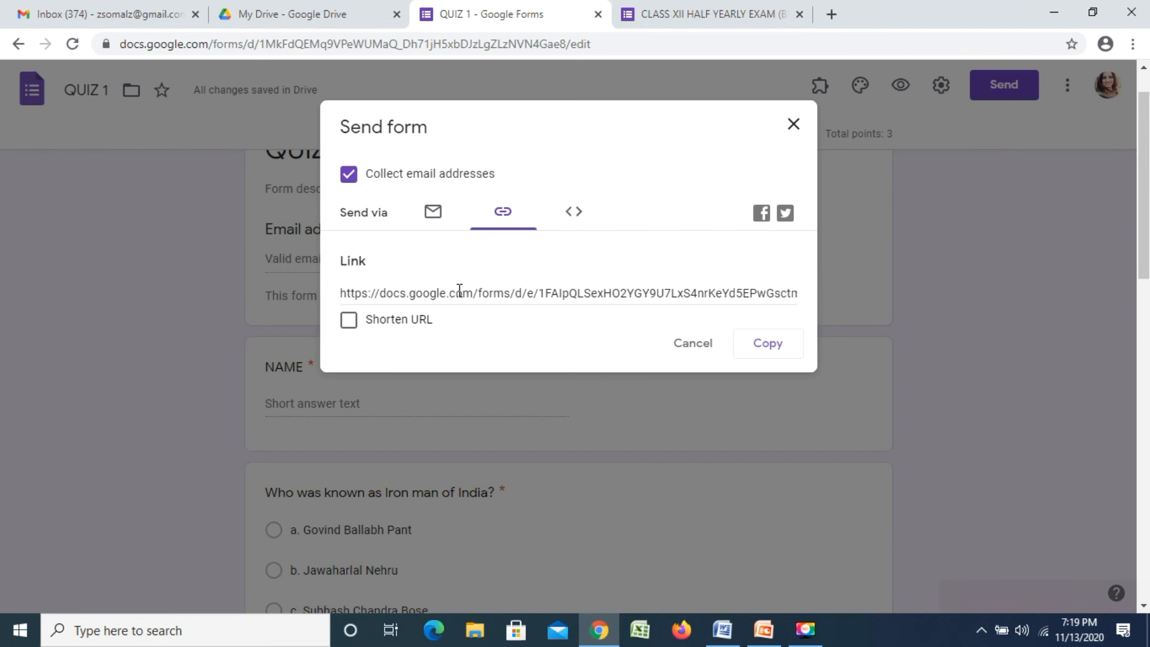
click(354, 323)
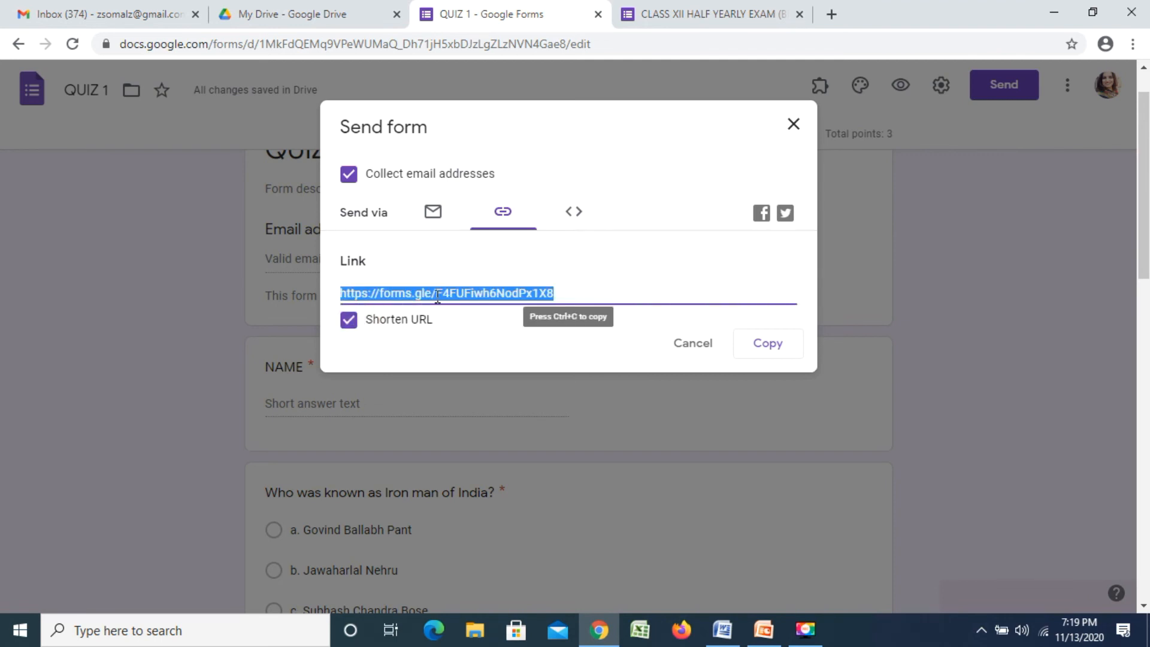
click(769, 346)
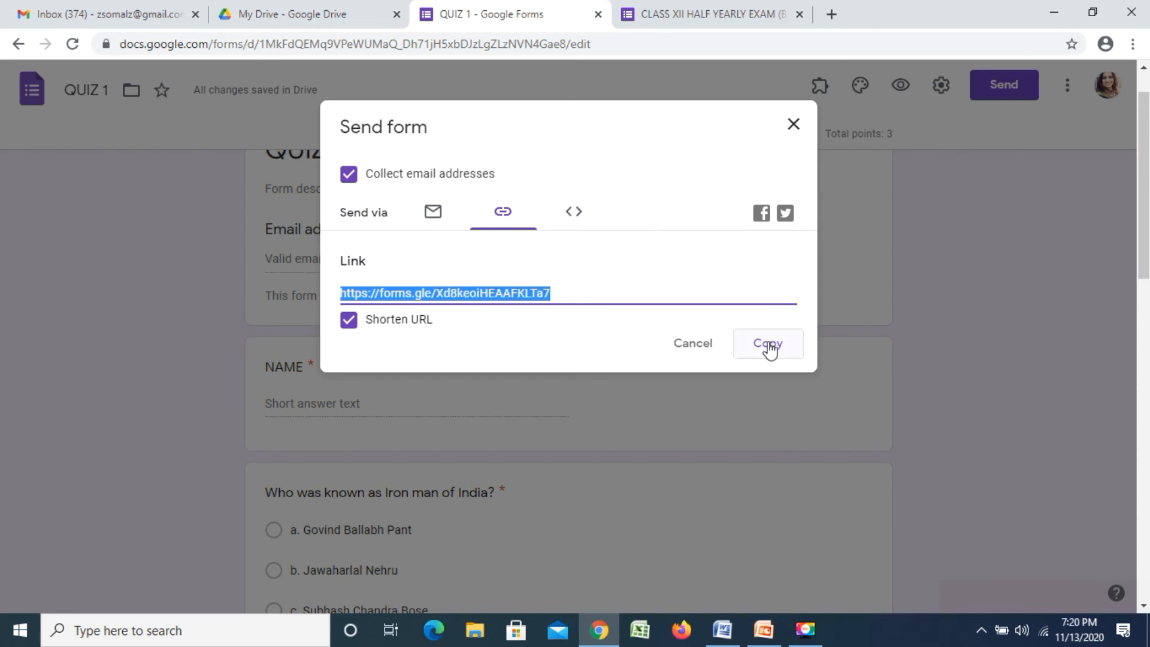
click(793, 124)
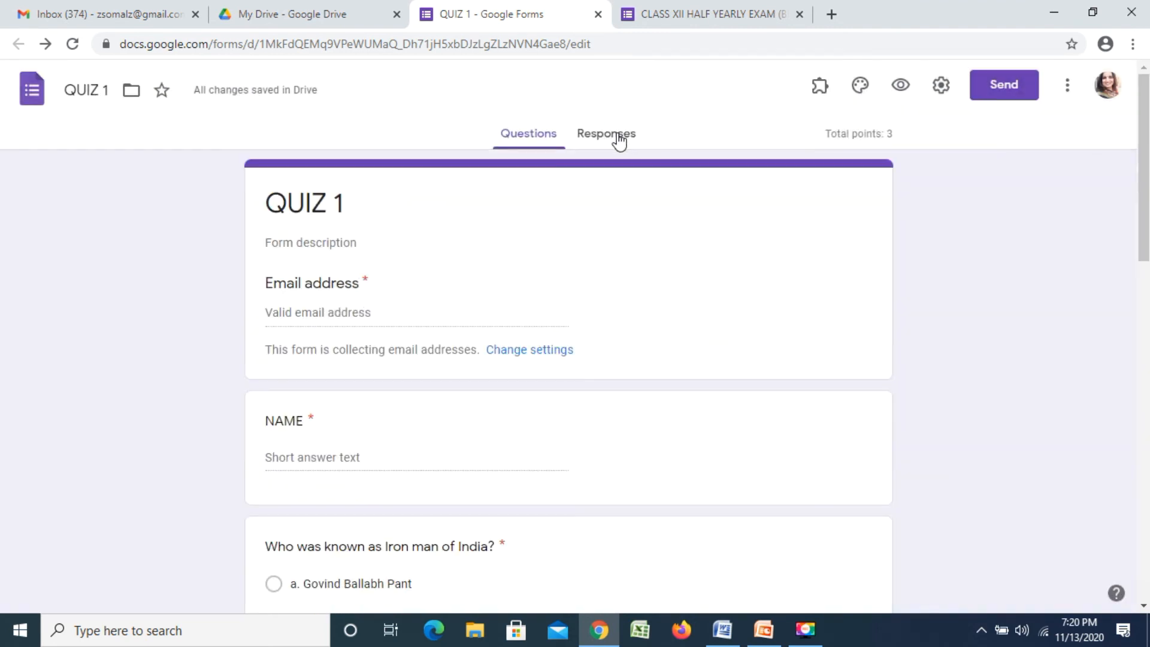
- View the QUIZ 1 responses and examine the CLASS XII HALF YEARLY EXAM (BIOLOGY) response summary, including insights, frequently missed questions and scores
click(617, 136)
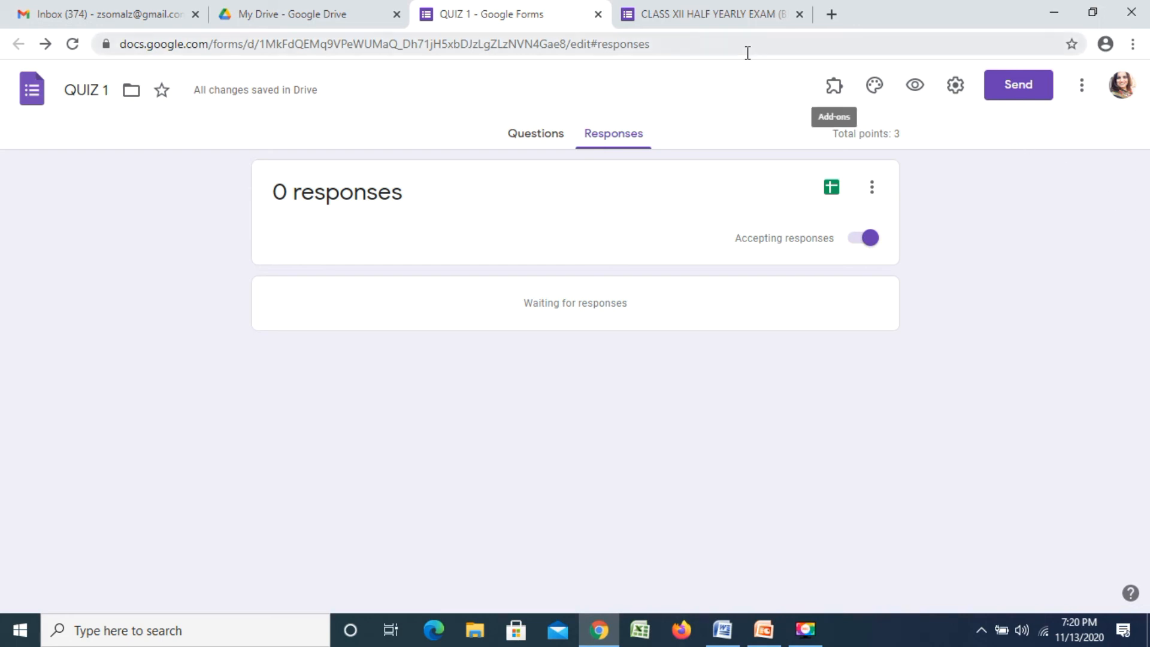
click(701, 16)
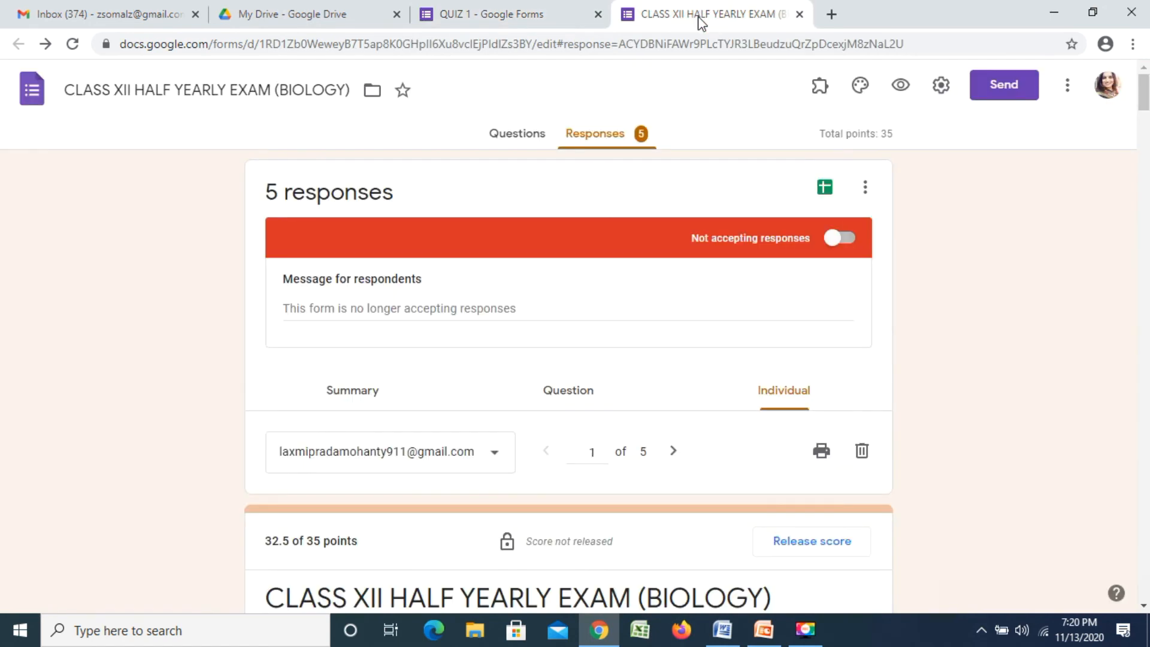
drag(1141, 94, 1141, 91)
click(360, 390)
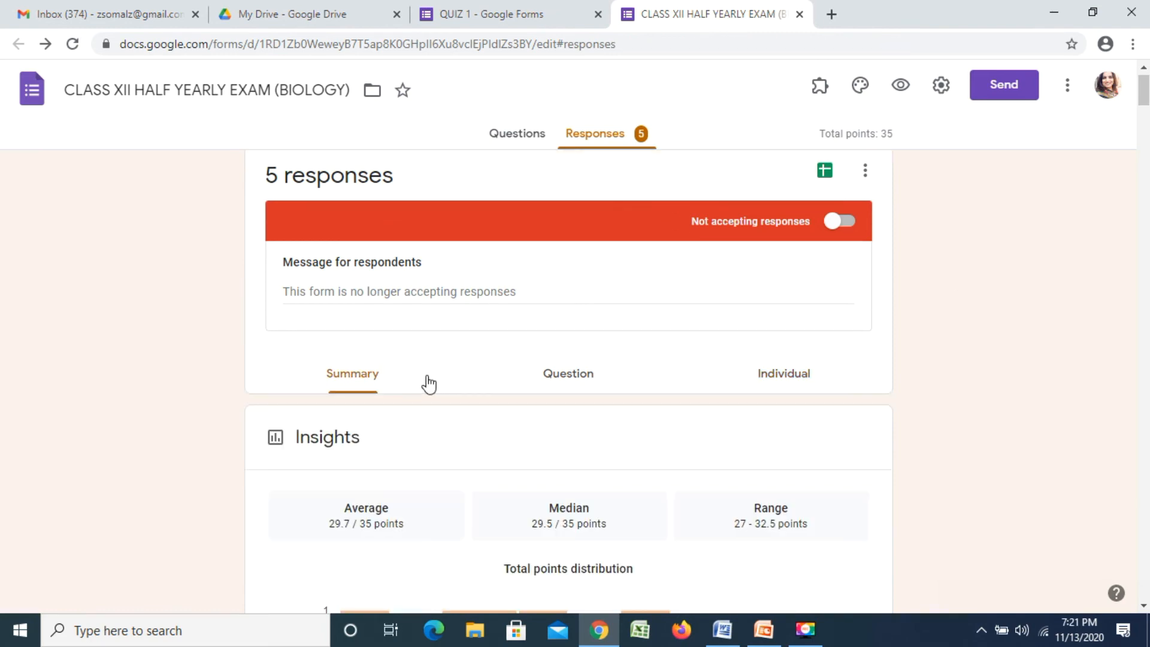
drag(1147, 93, 1147, 109)
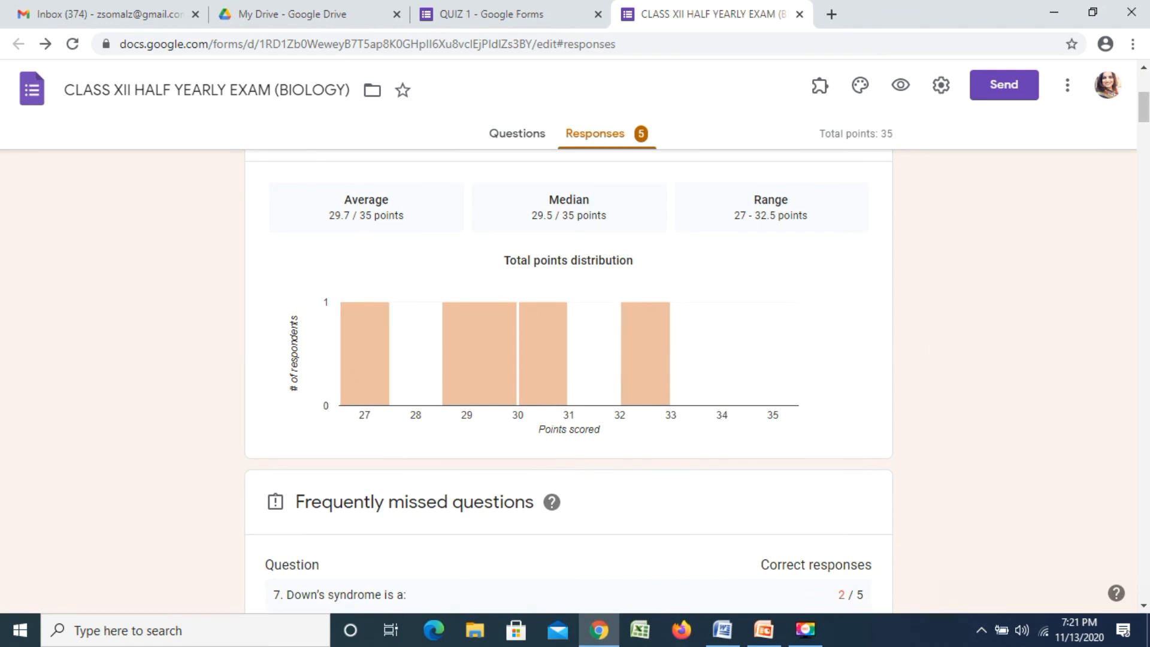
drag(1148, 108, 1148, 118)
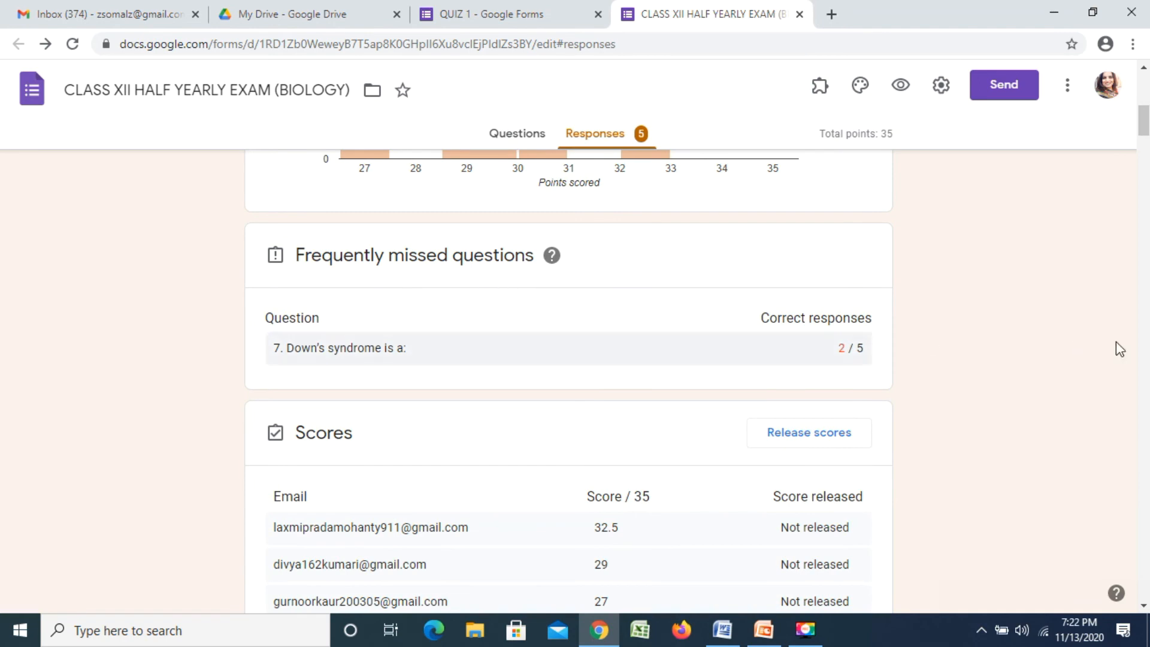
drag(1143, 121, 1144, 90)
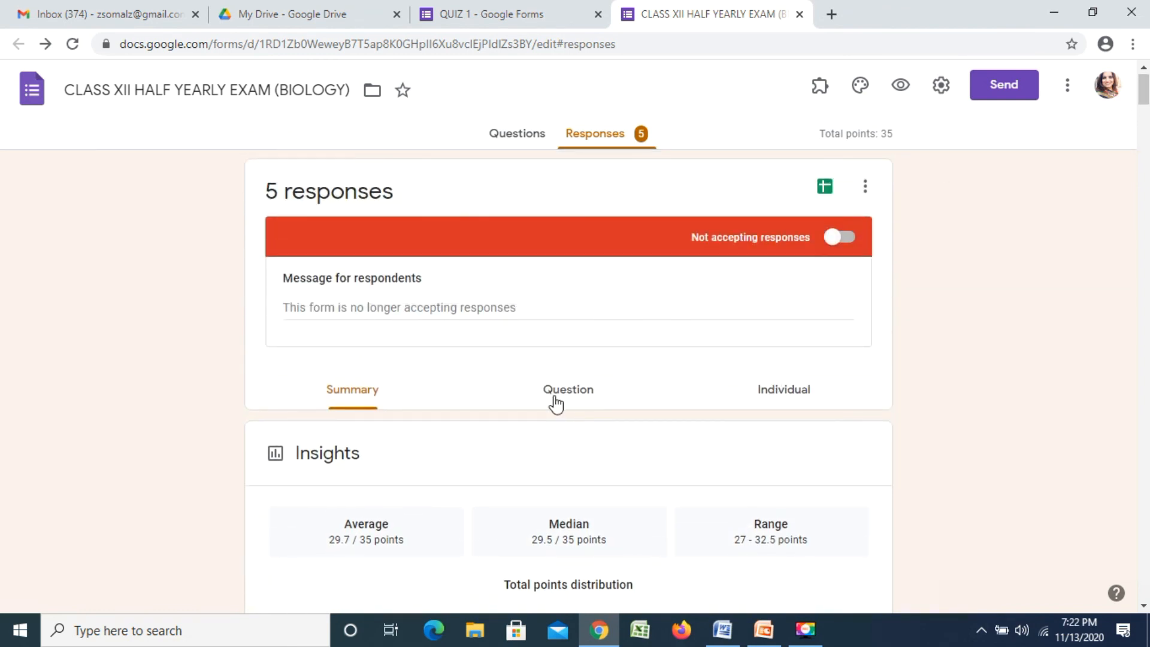
- View the first individual response of the biology exam and inspect the answer image attached to question 16, returning to the form
click(774, 396)
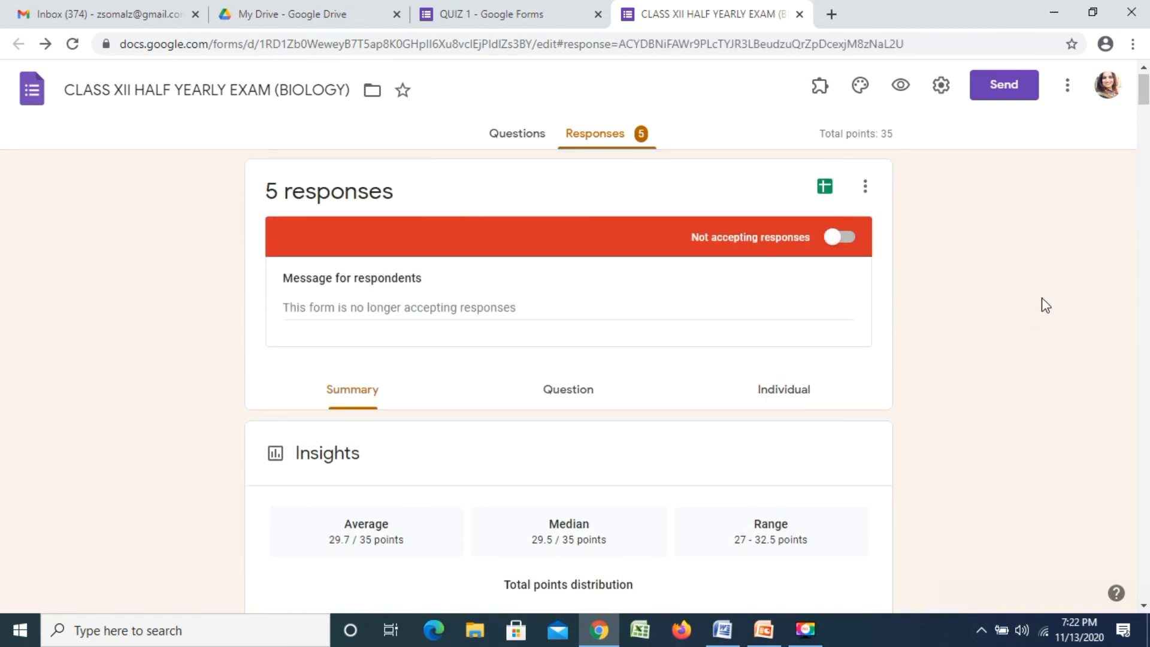
drag(1145, 105, 1145, 451)
scroll(642, 390, down, 2)
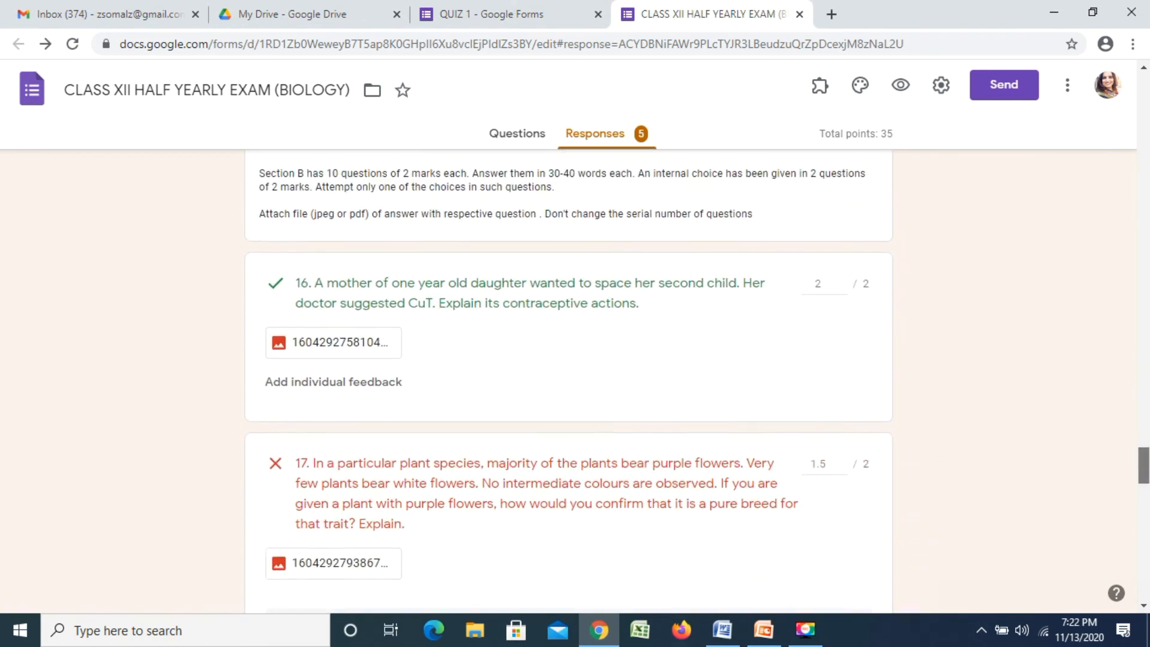
click(324, 331)
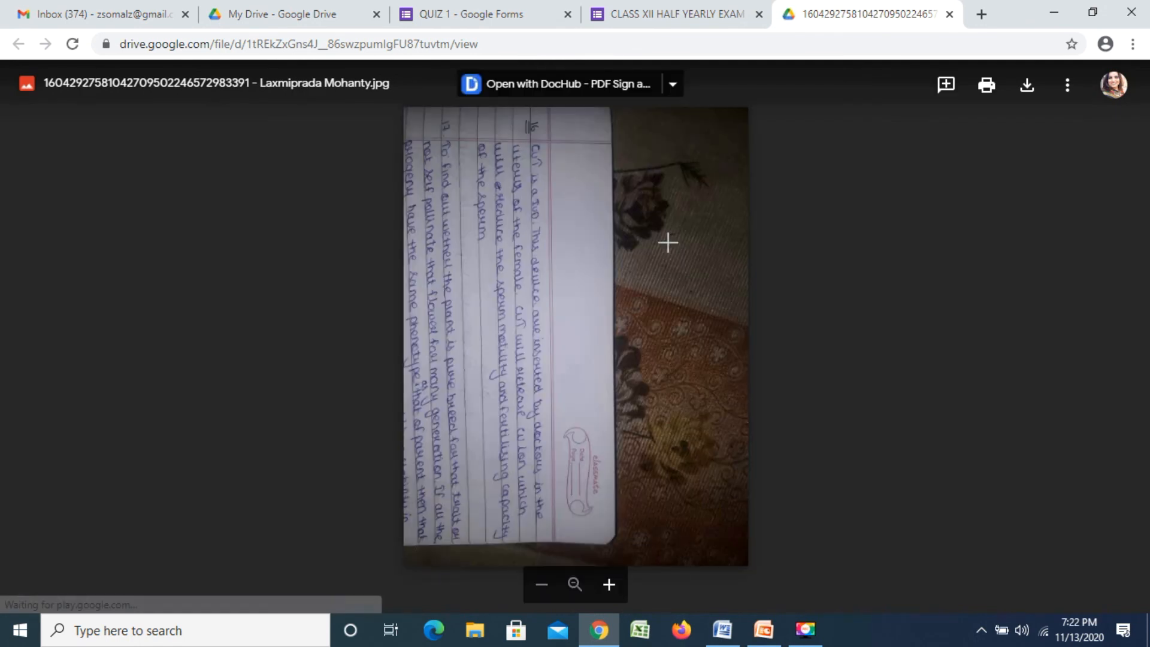
click(669, 18)
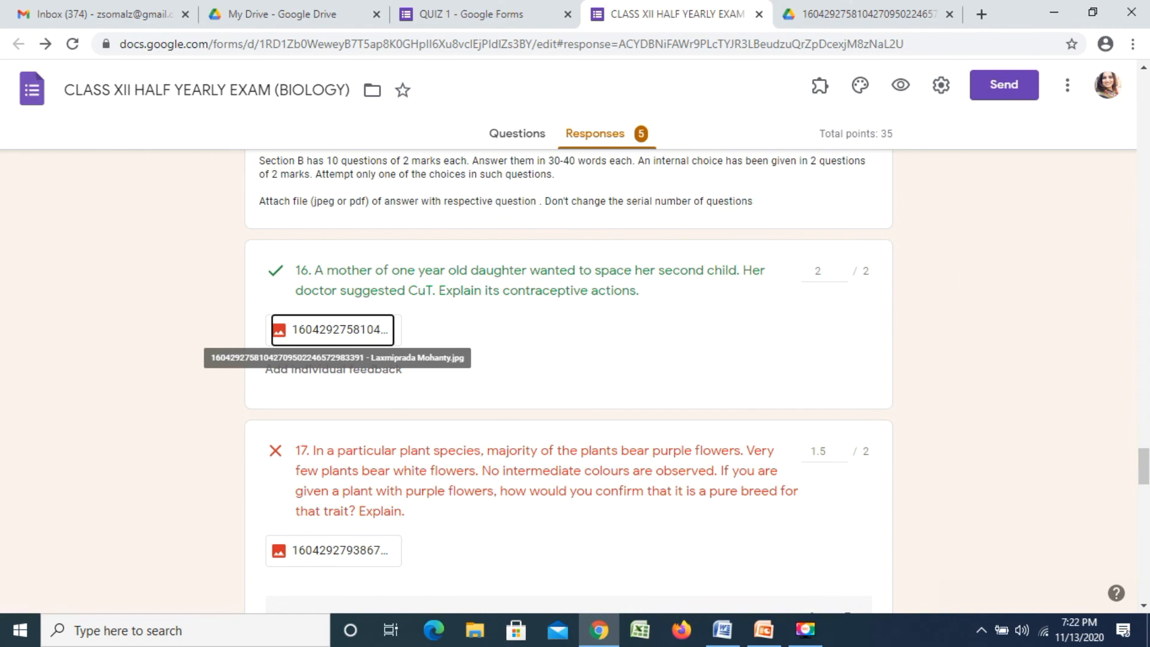
- Examine the awarded marks, attached files and individual feedback on the Section B questions of this response
scroll(722, 465, down, 4)
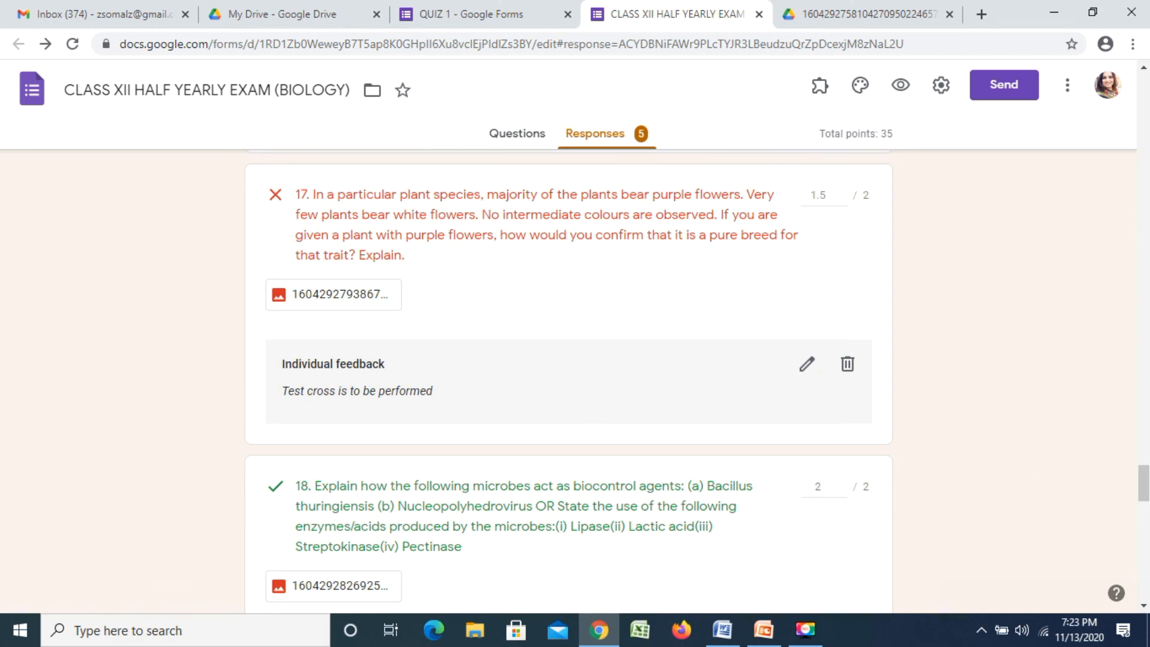
drag(1148, 484, 1147, 457)
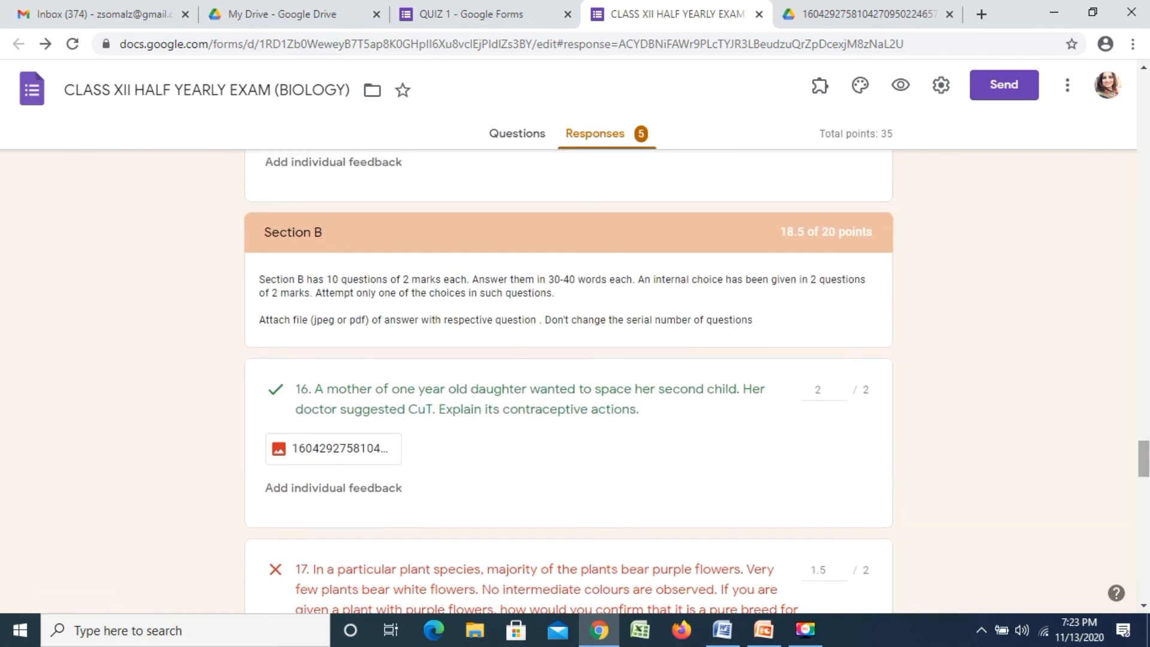
scroll(569, 383, up, 2)
scroll(569, 383, down, 7)
scroll(569, 383, down, 5)
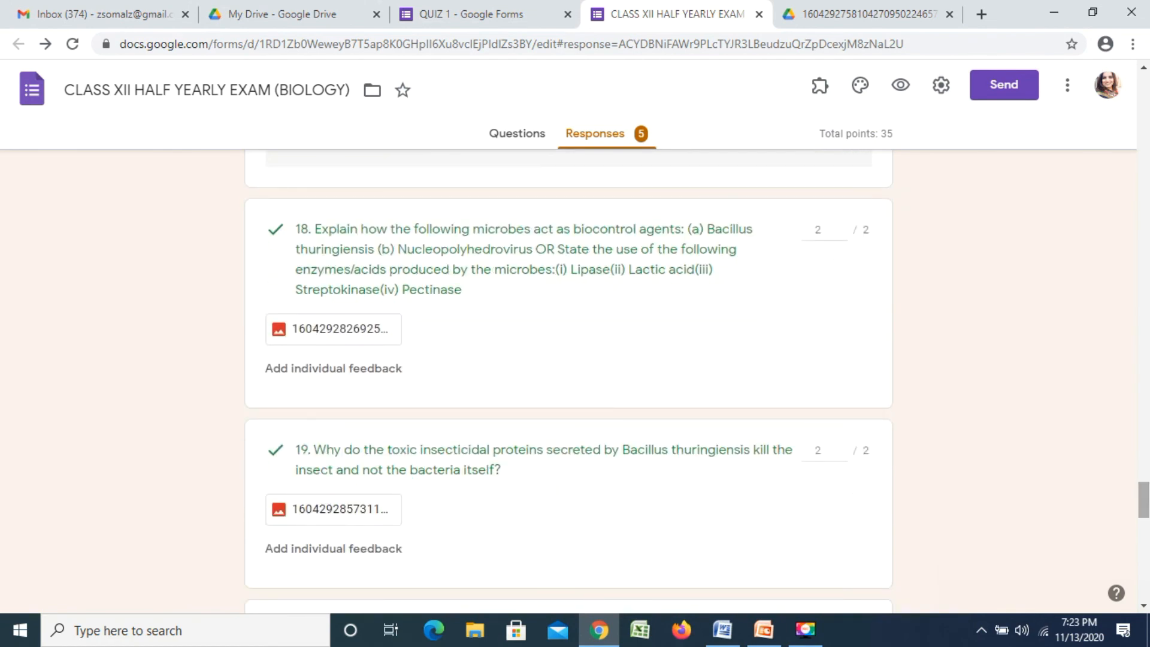
scroll(569, 384, down, 6)
scroll(534, 380, down, 4)
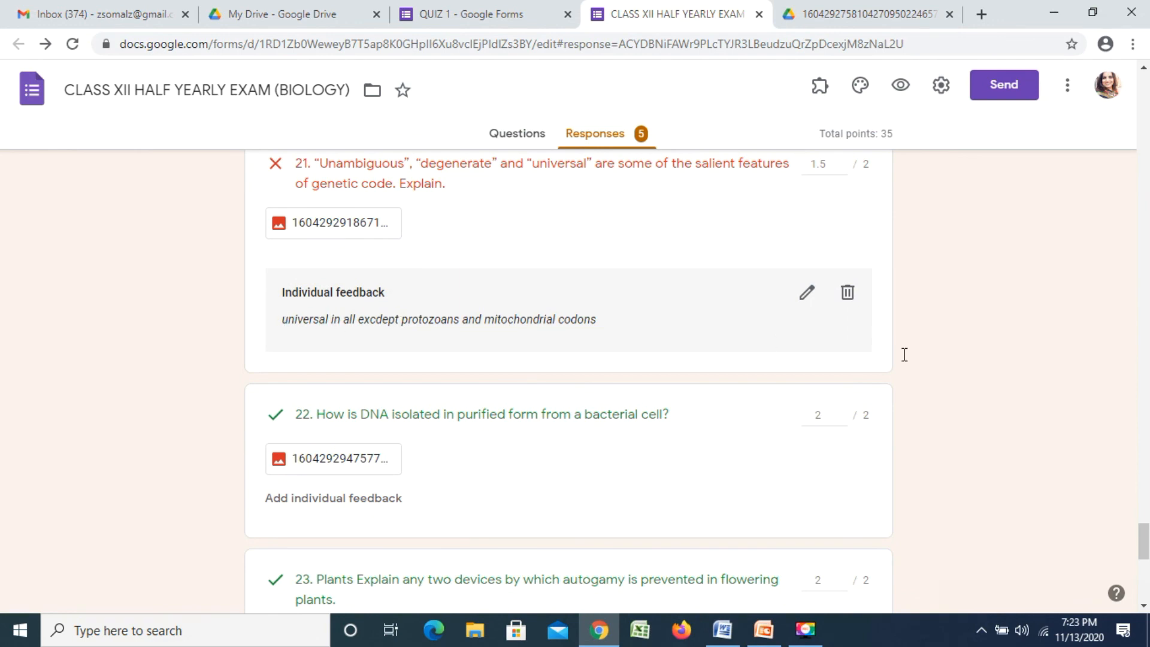
mouse_move(1144, 545)
mouse_down()
mouse_move(1145, 579)
mouse_move(1145, 560)
mouse_up()
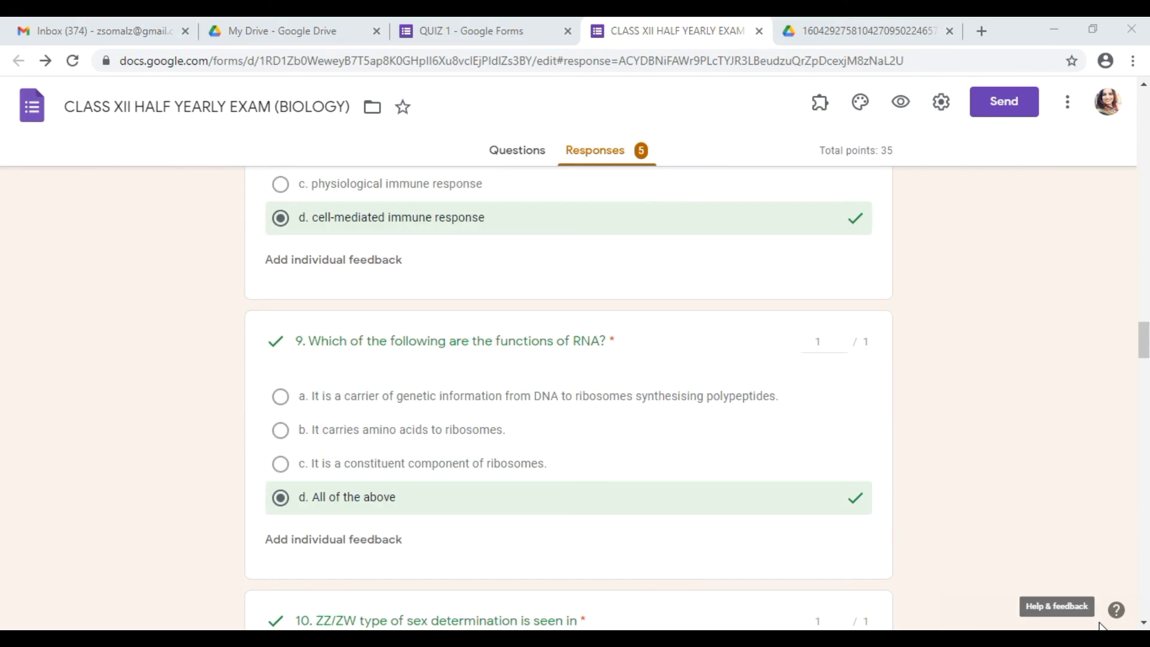